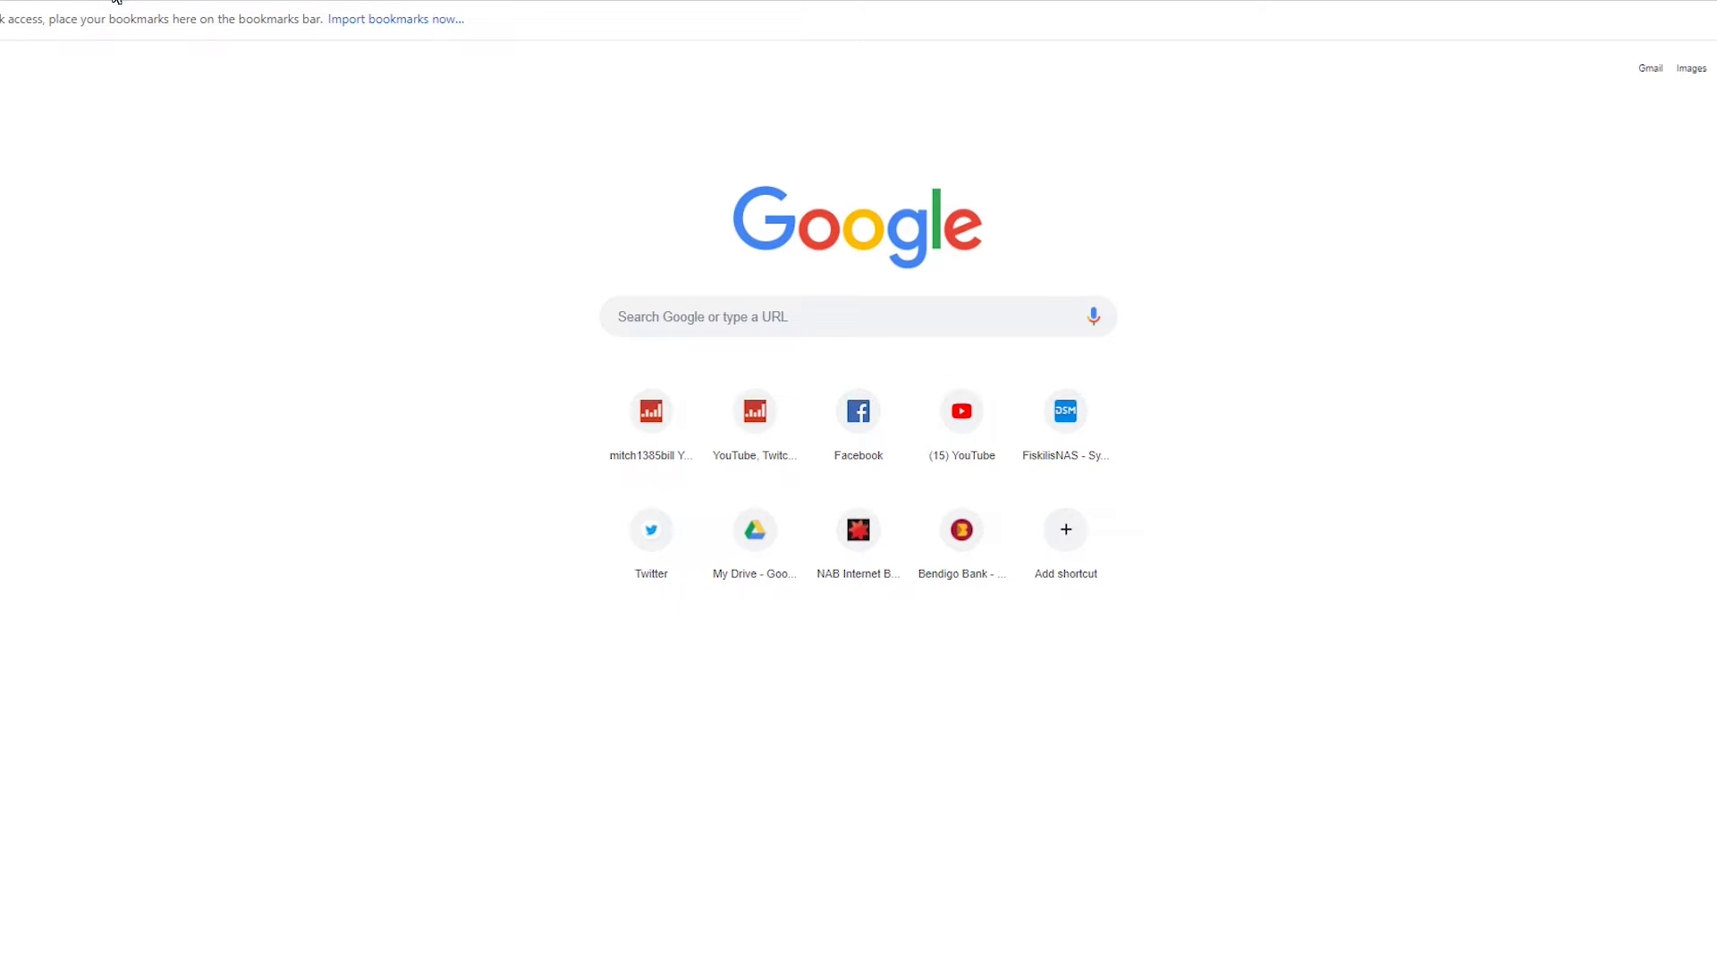
Step: Search Google for 'passport appointment philippines', fixing the misspelled 'appointment'
type("pa")
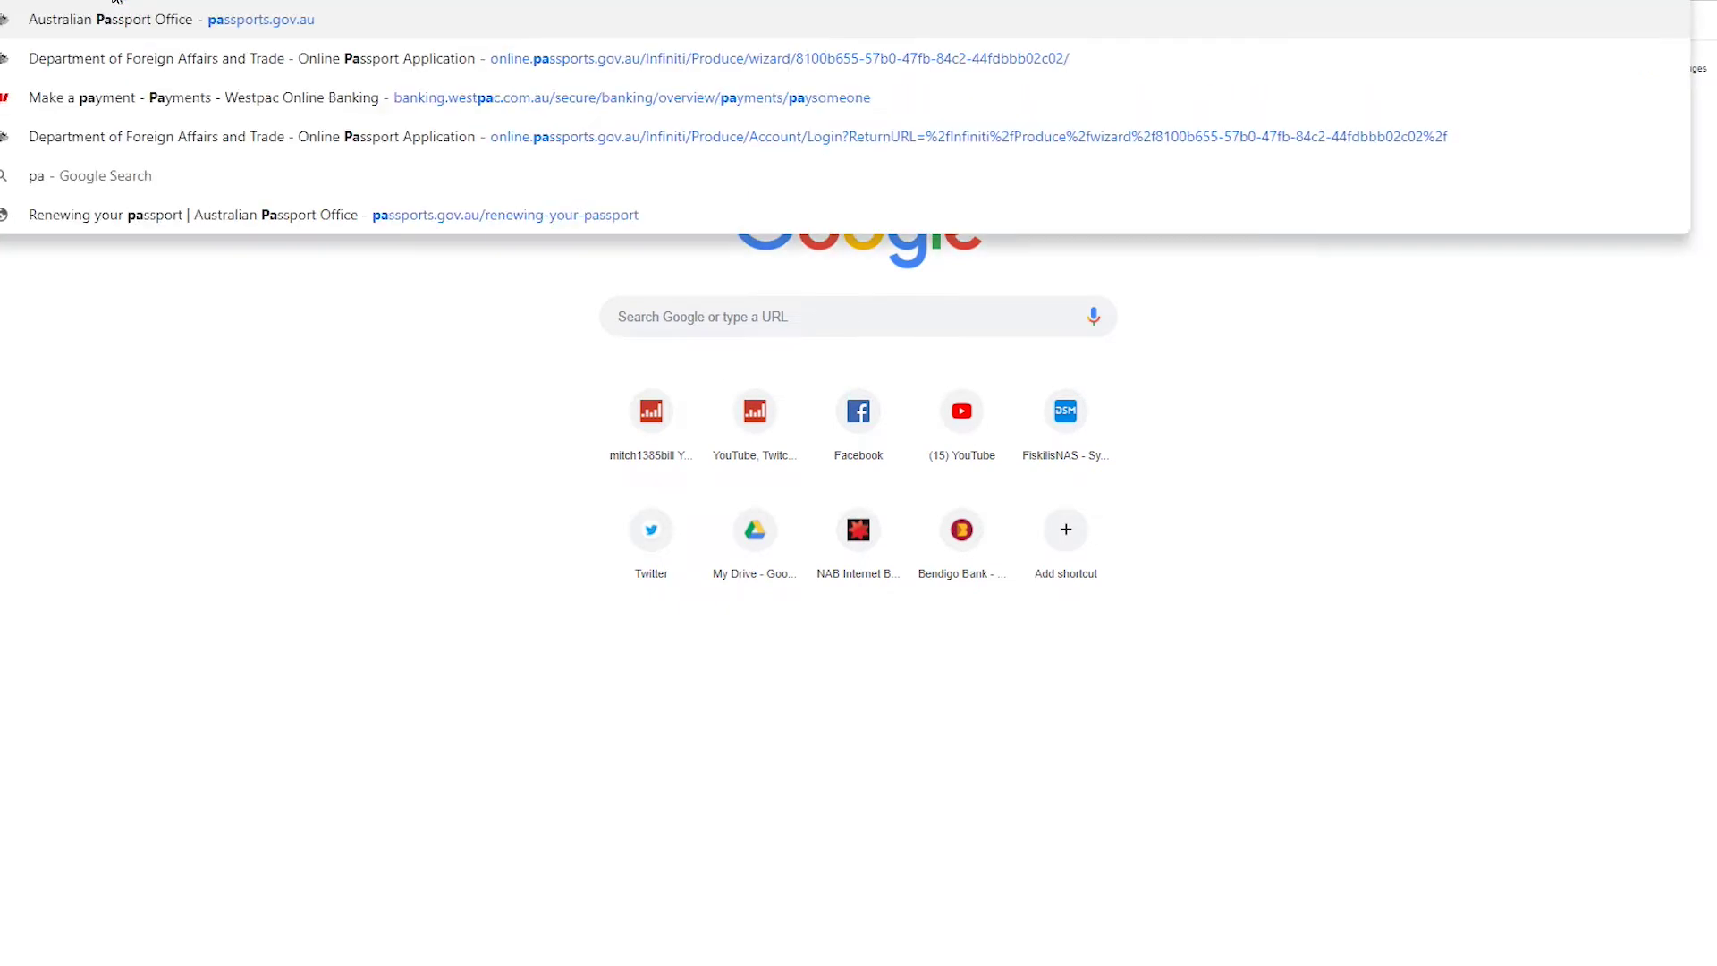
type("sspo")
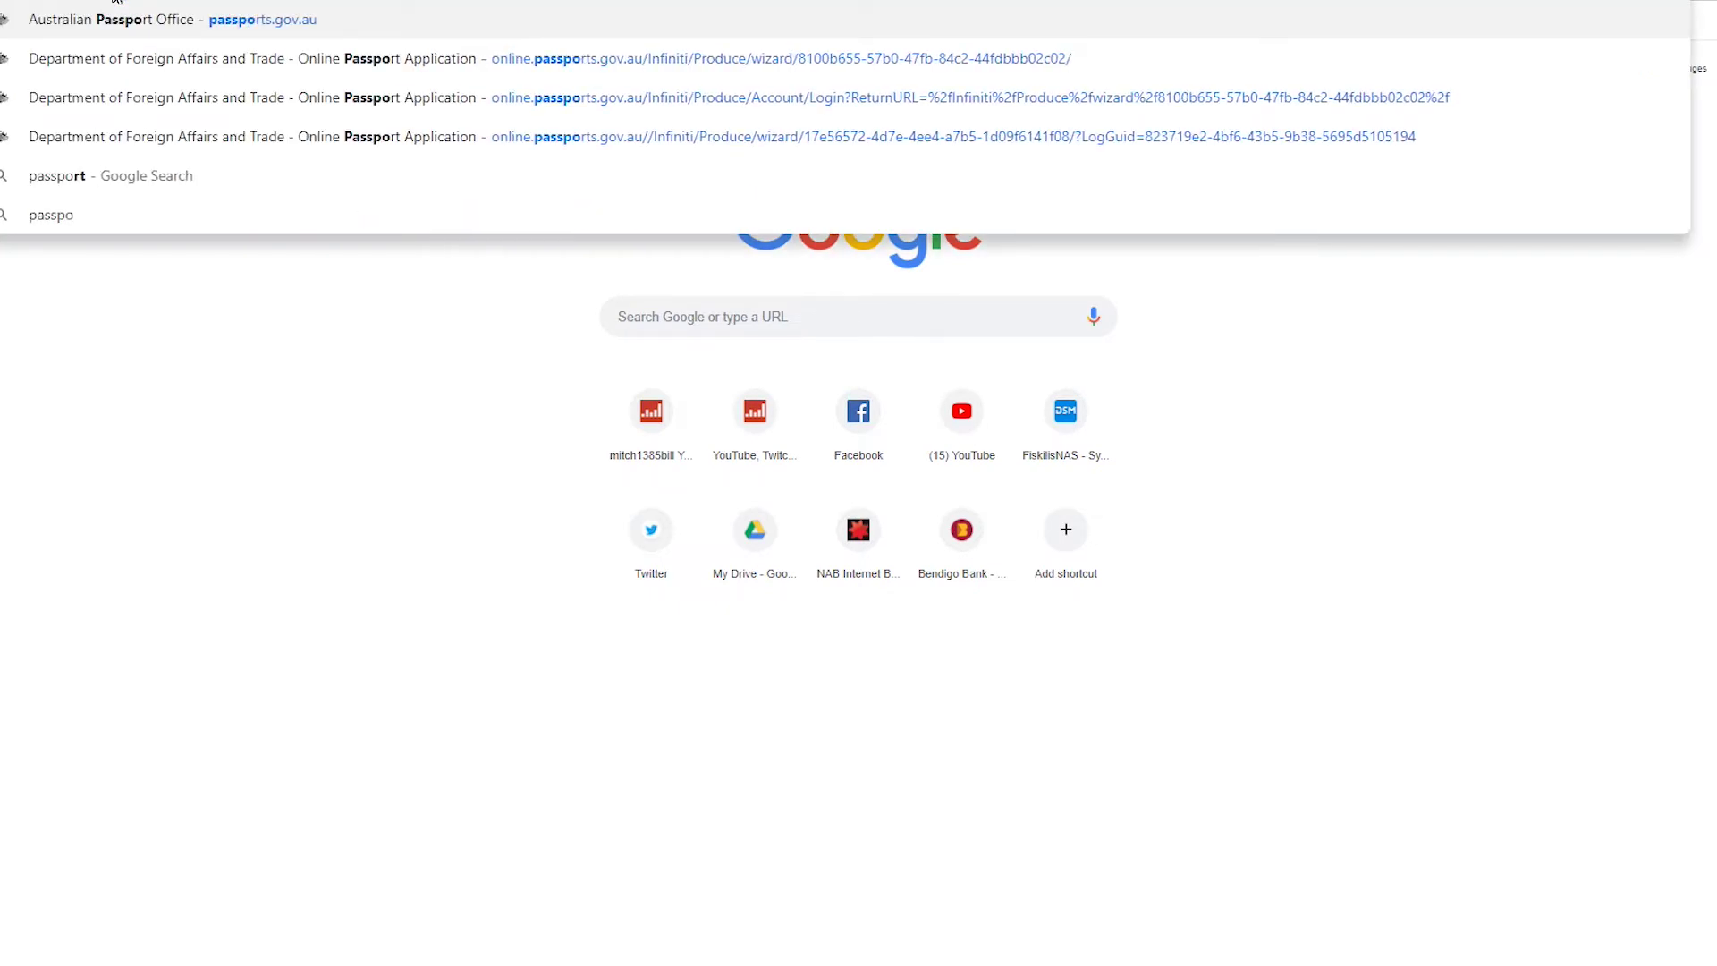
type("rt")
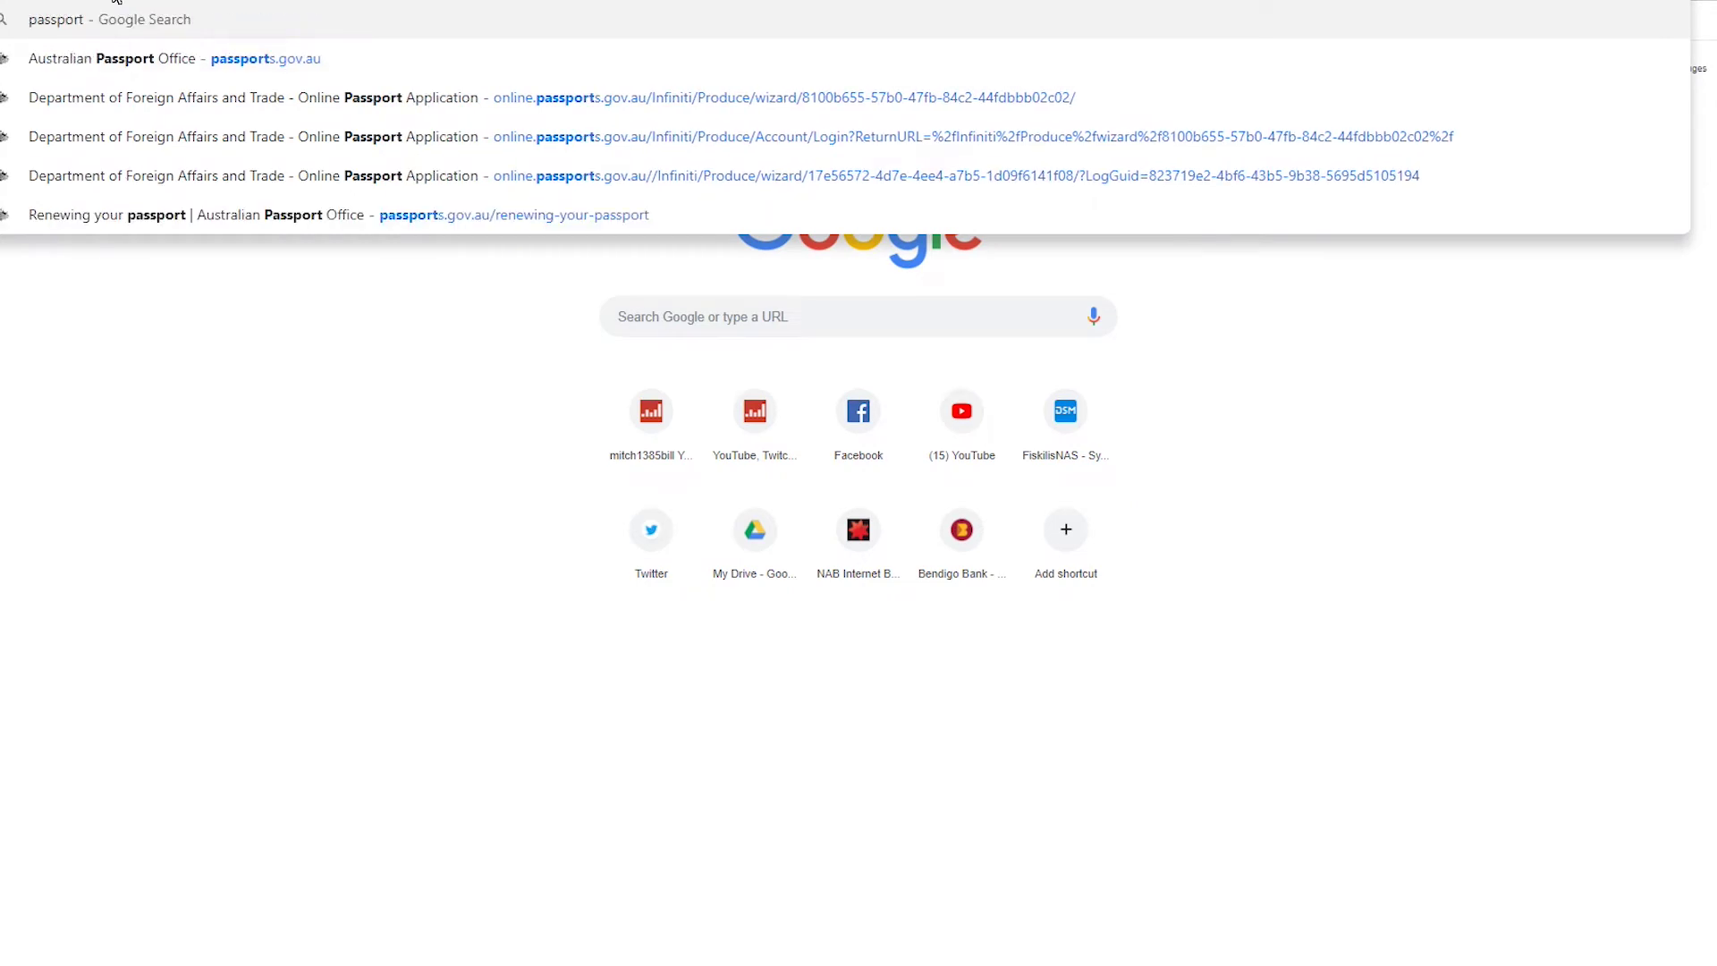
type(" appointmet")
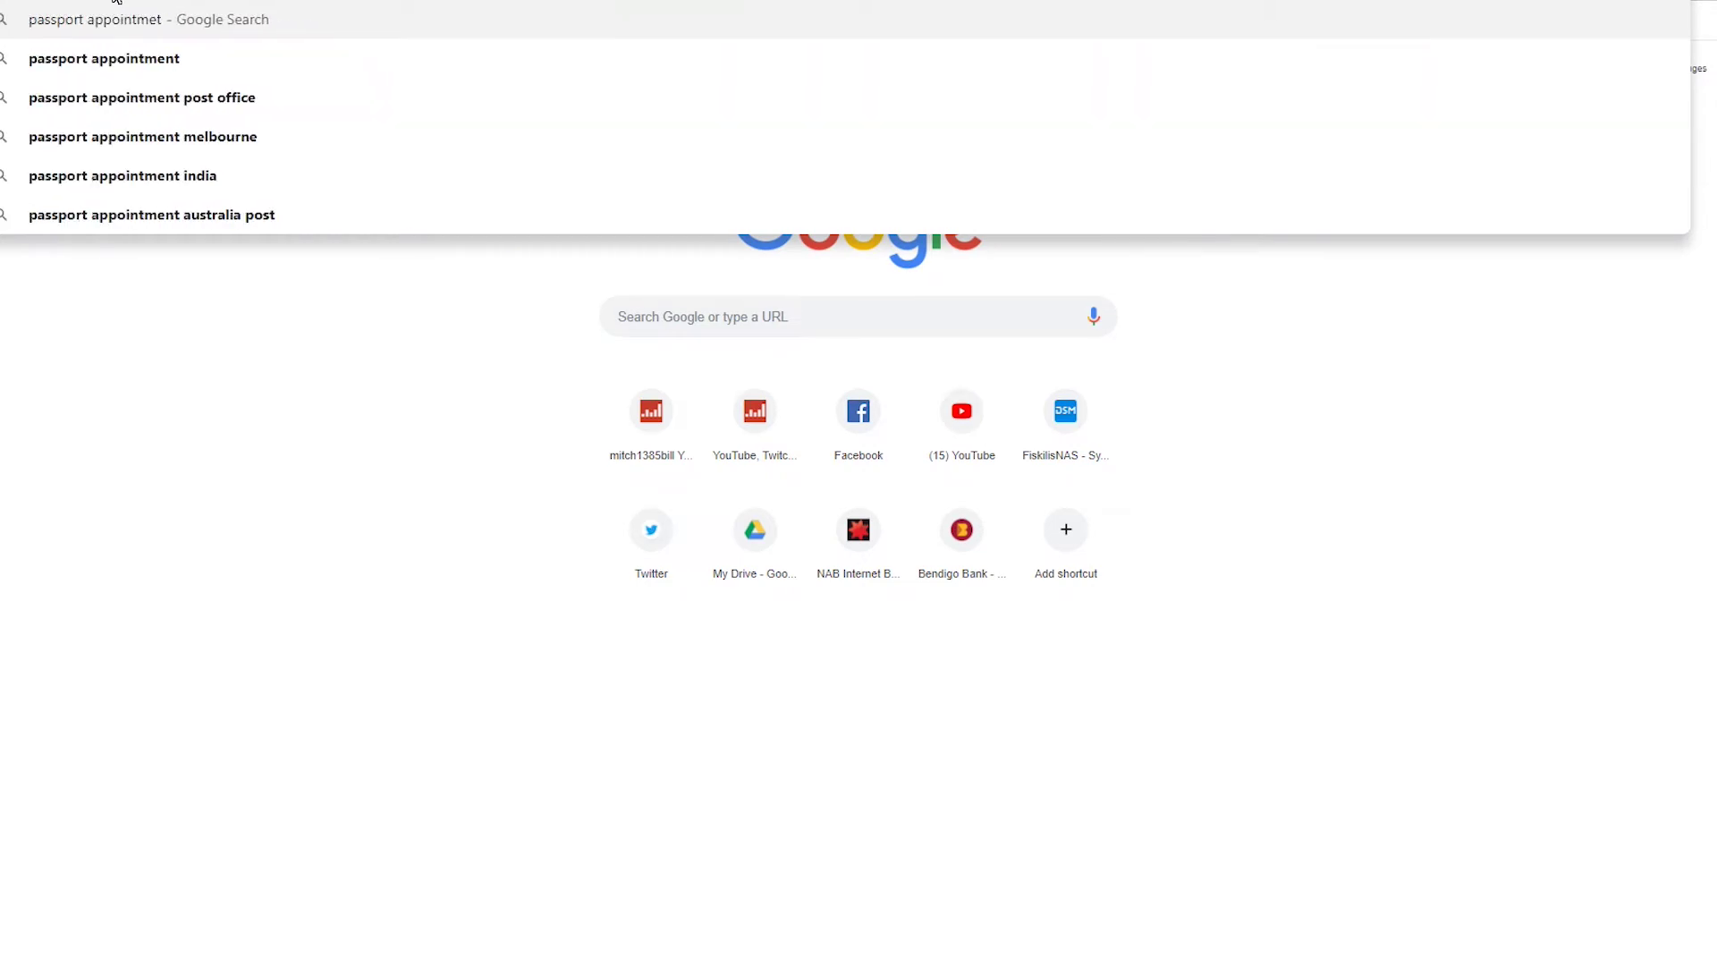
key("BackSpace")
type("nt")
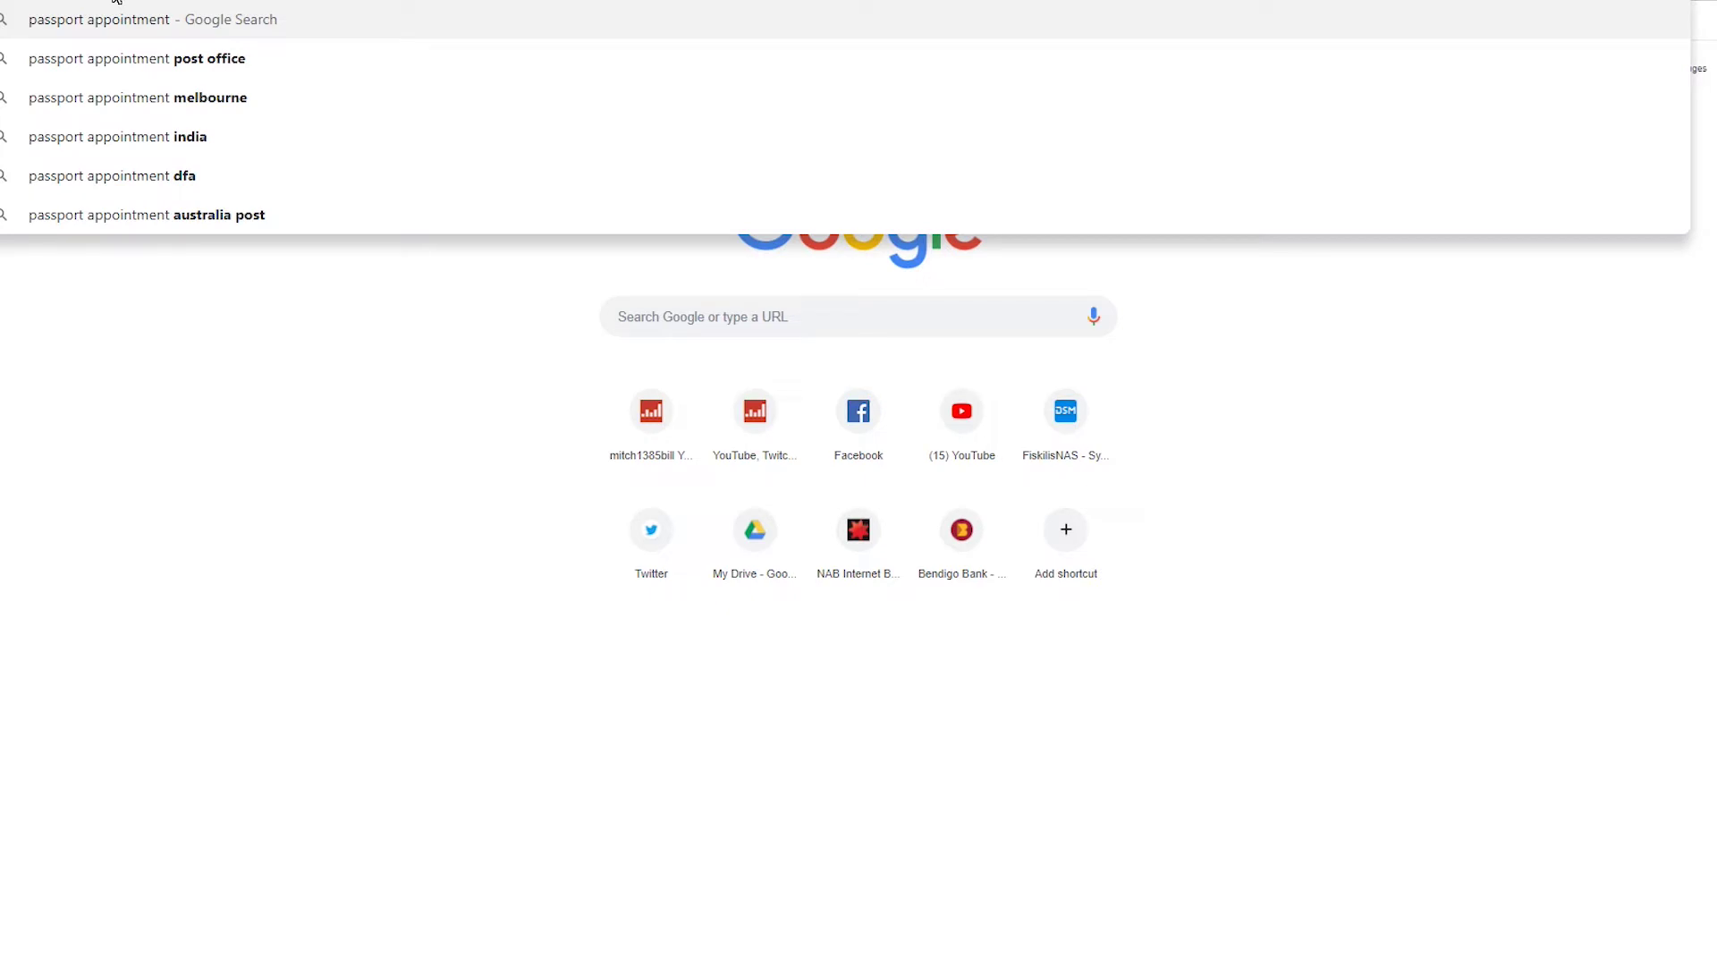
type(" philipp")
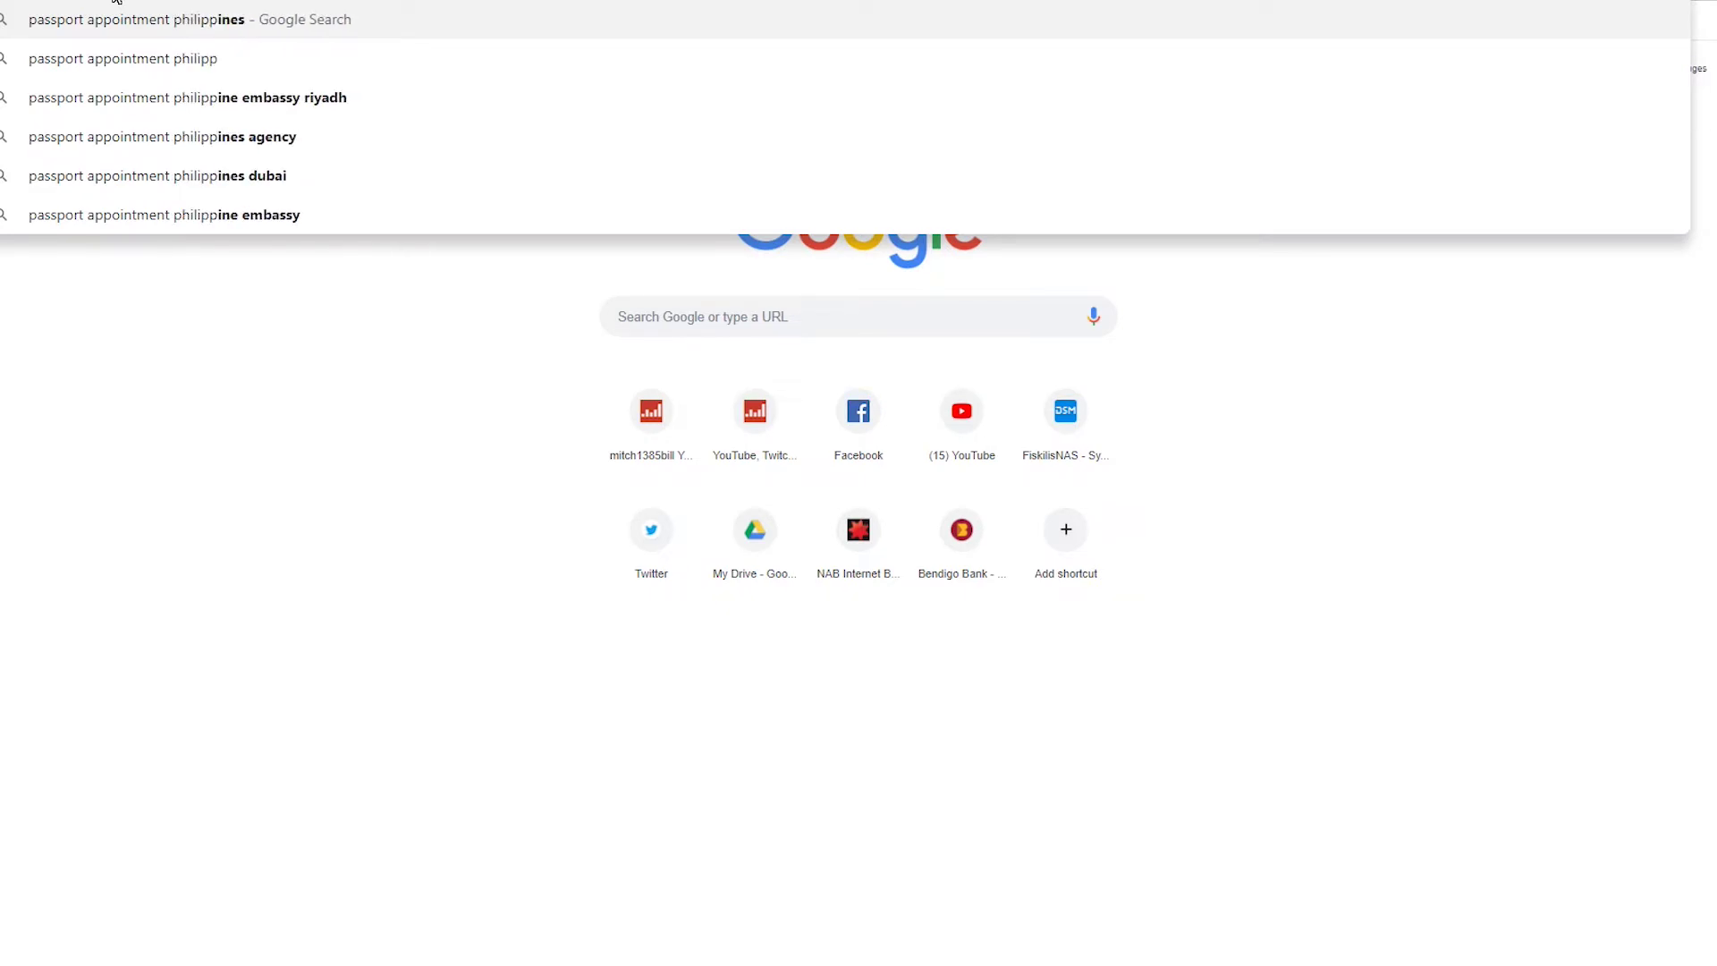
type("ines")
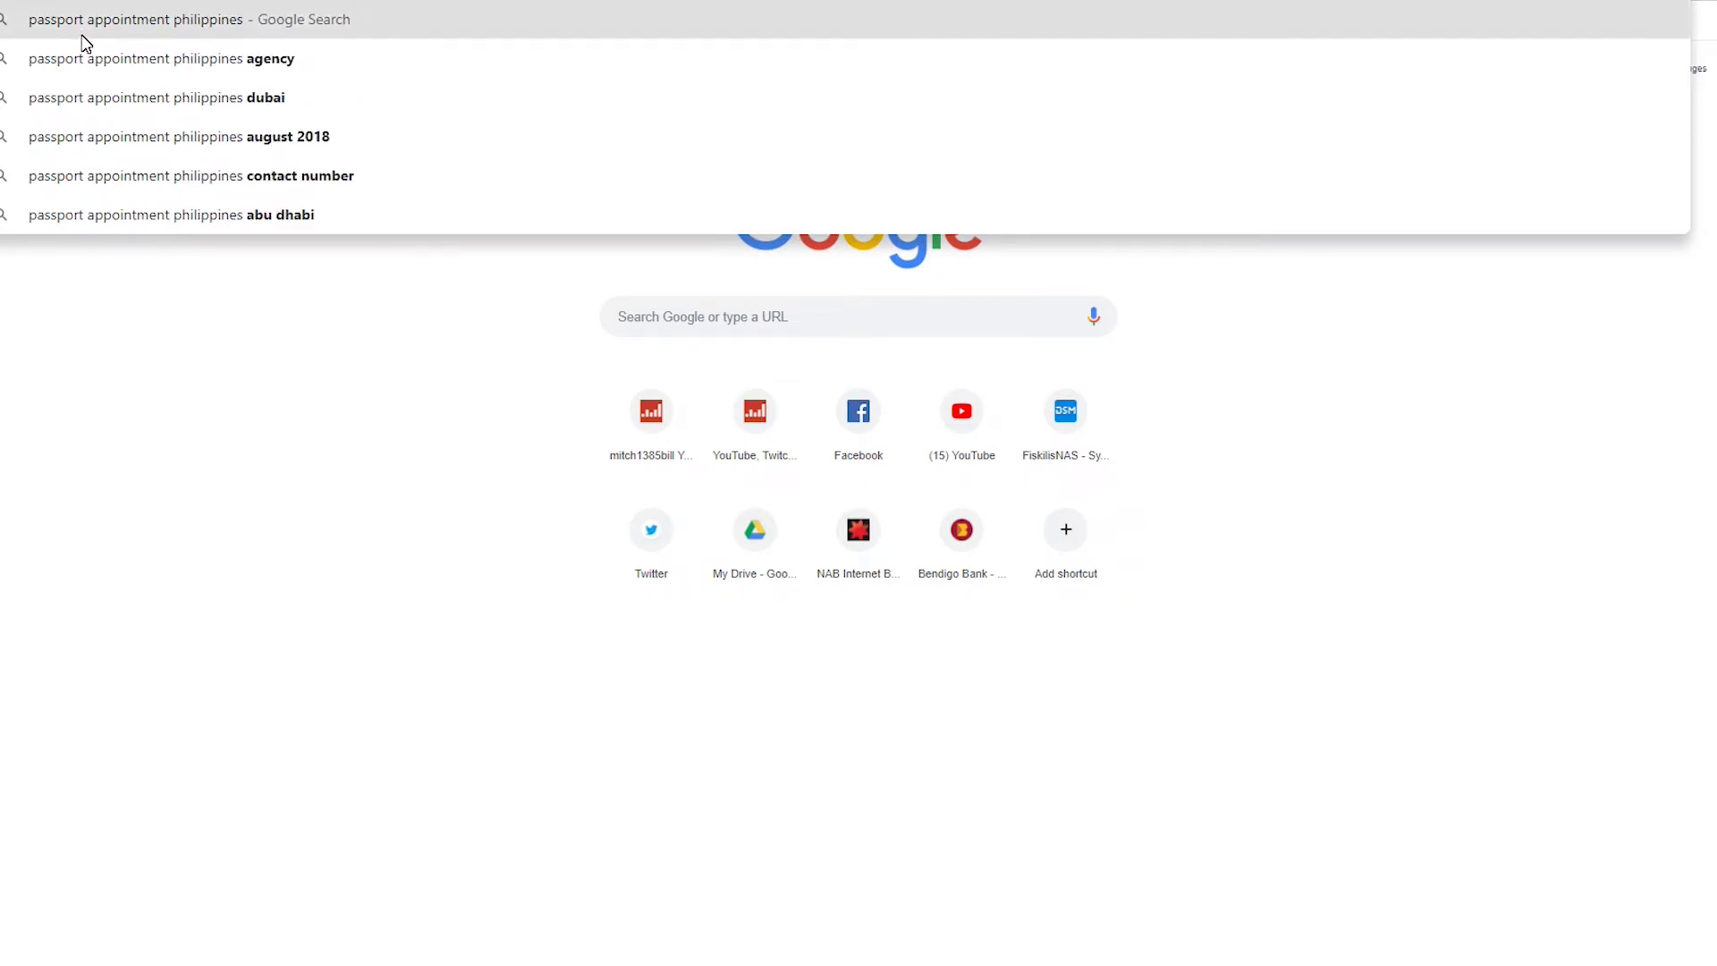
left_click(88, 30)
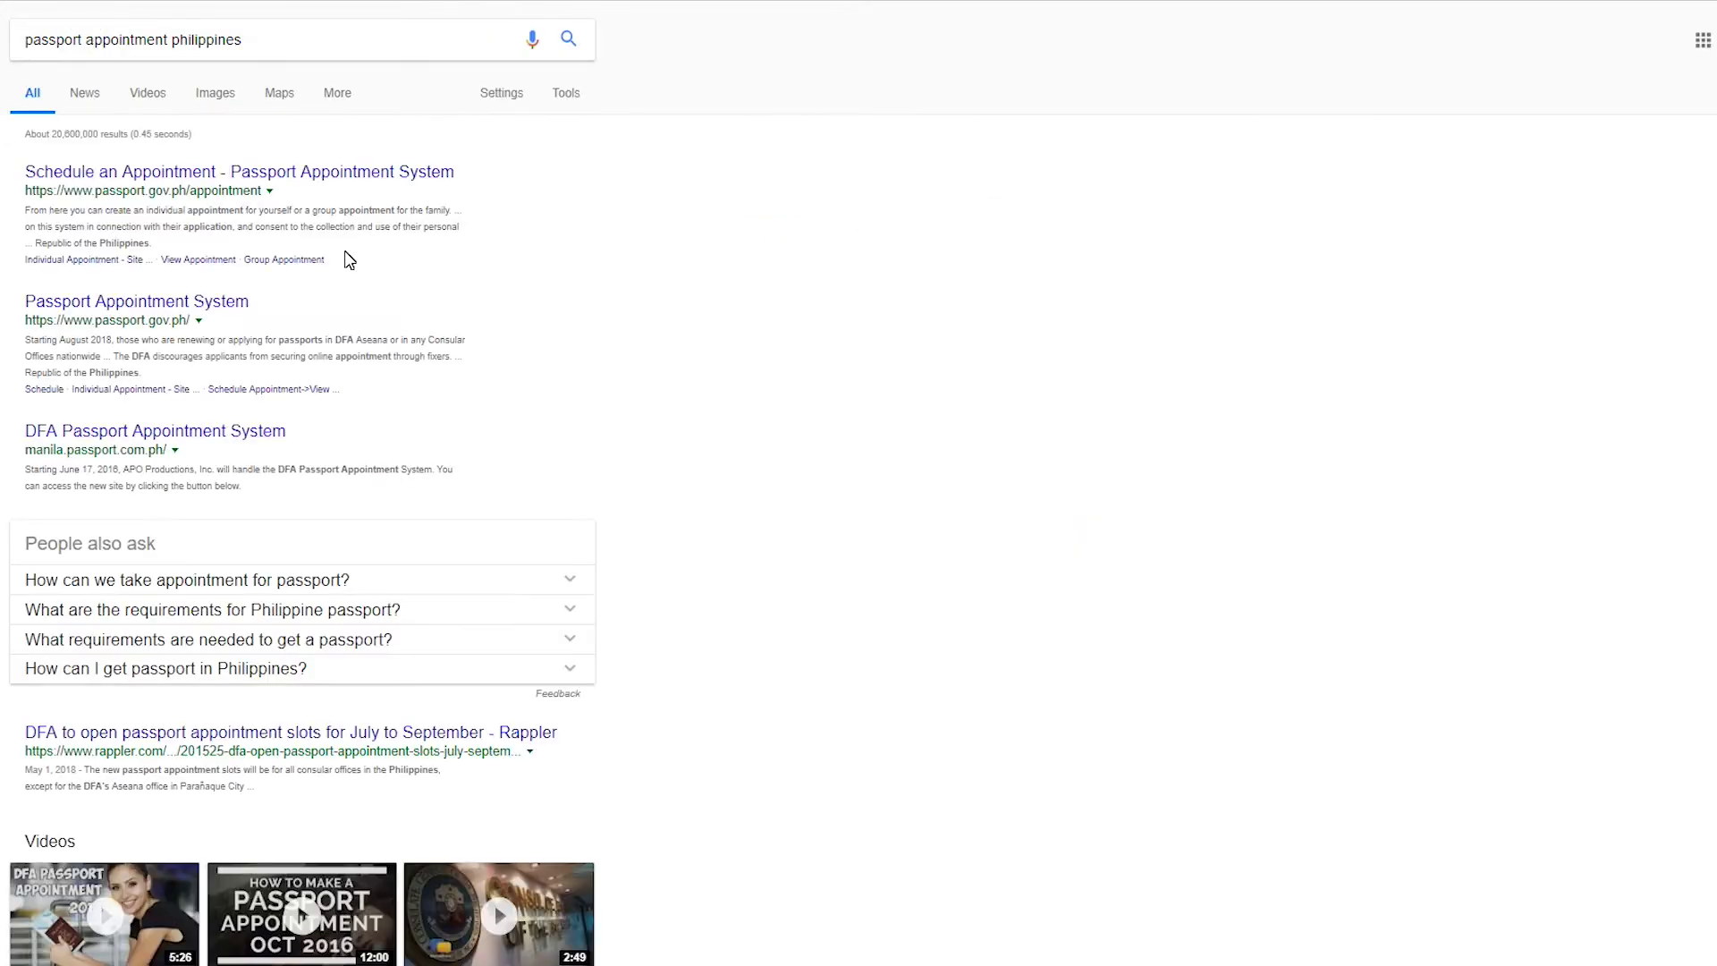
Step: Open the DFA Schedule an Appointment page, accept the terms and begin an individual appointment
left_click(229, 174)
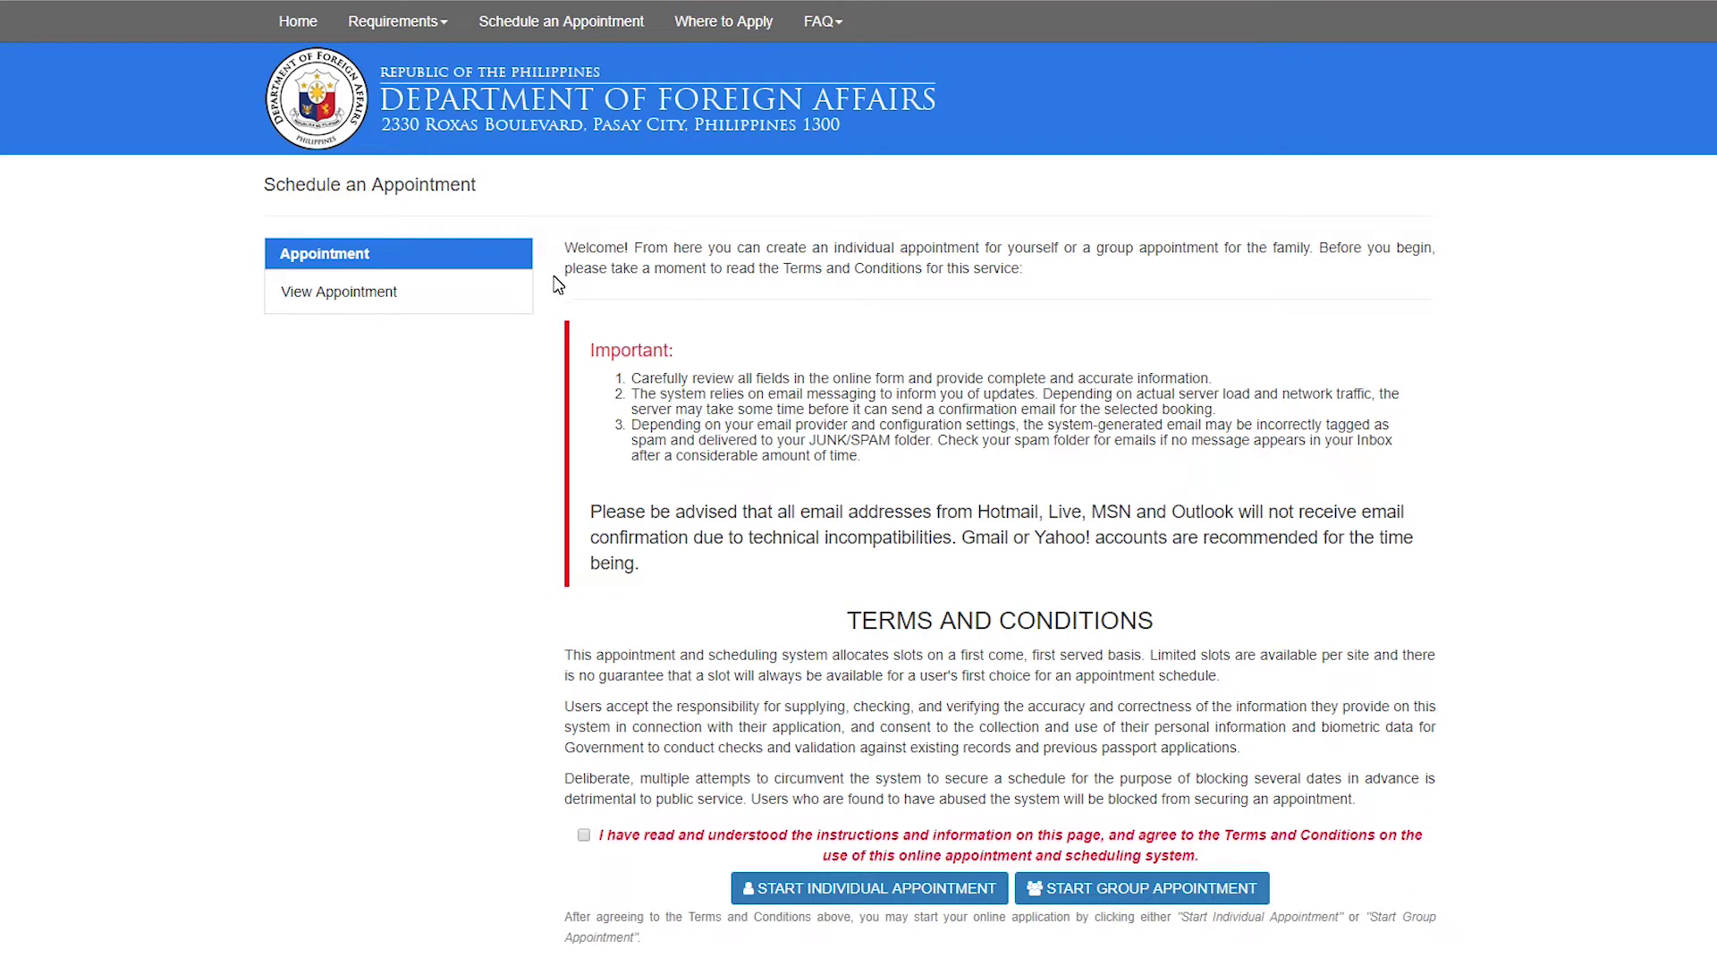
scroll(602, 298, "down", 1)
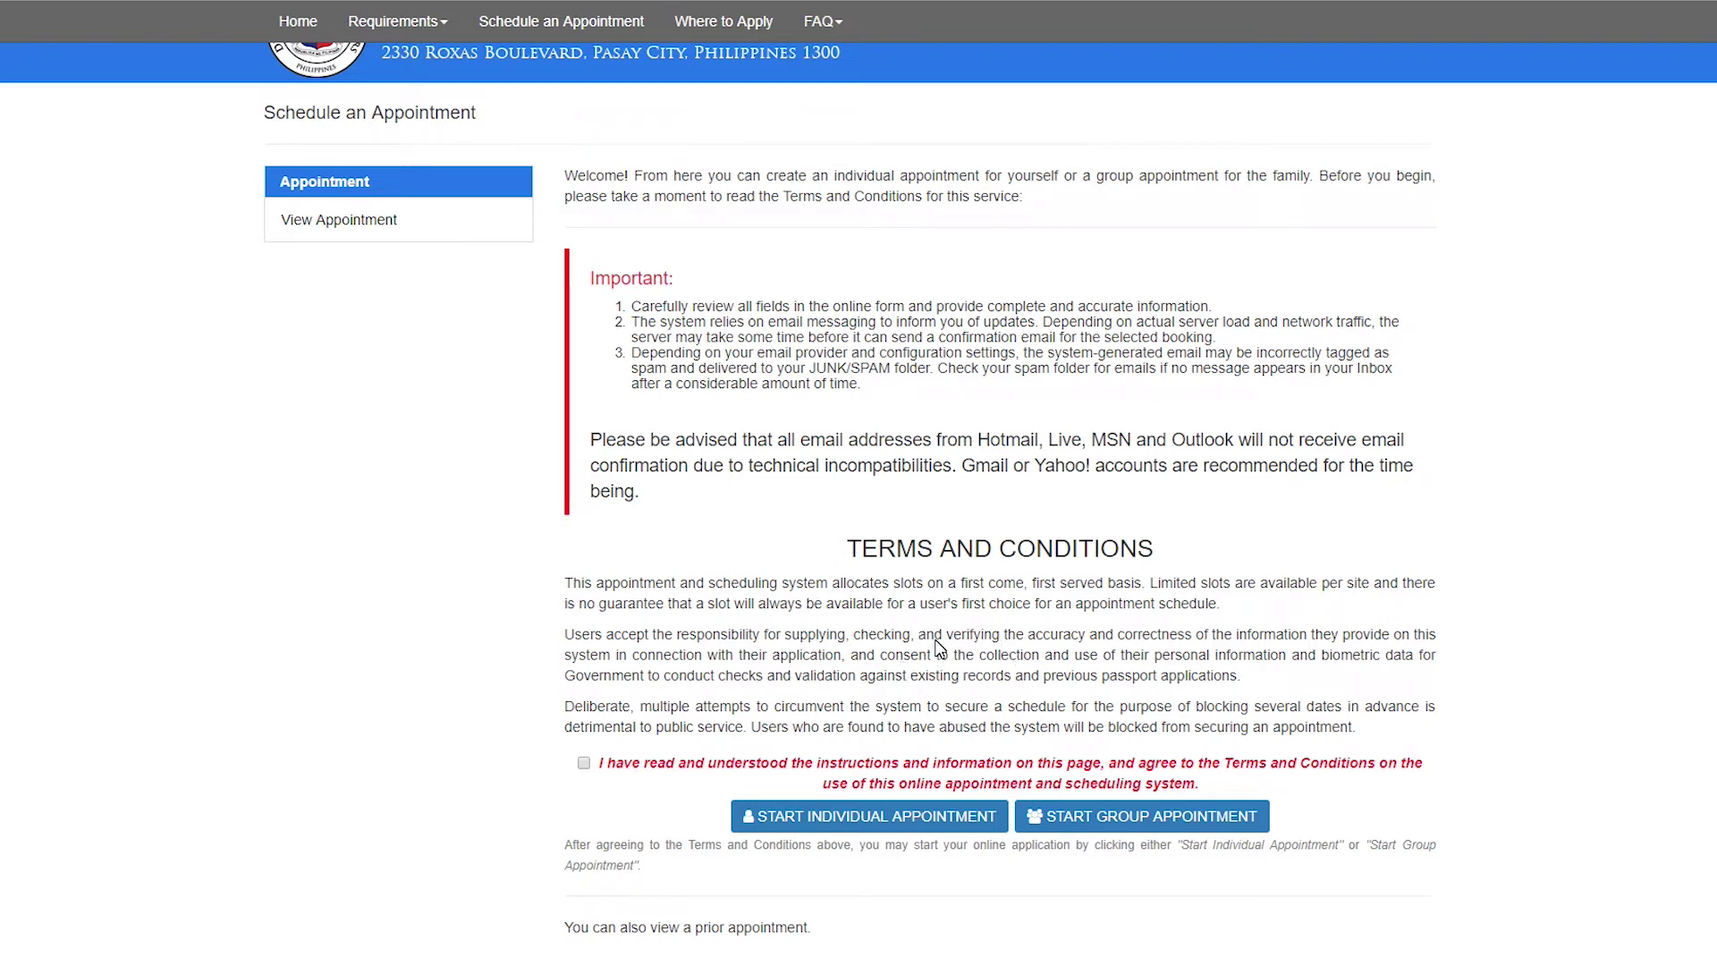
left_click(583, 763)
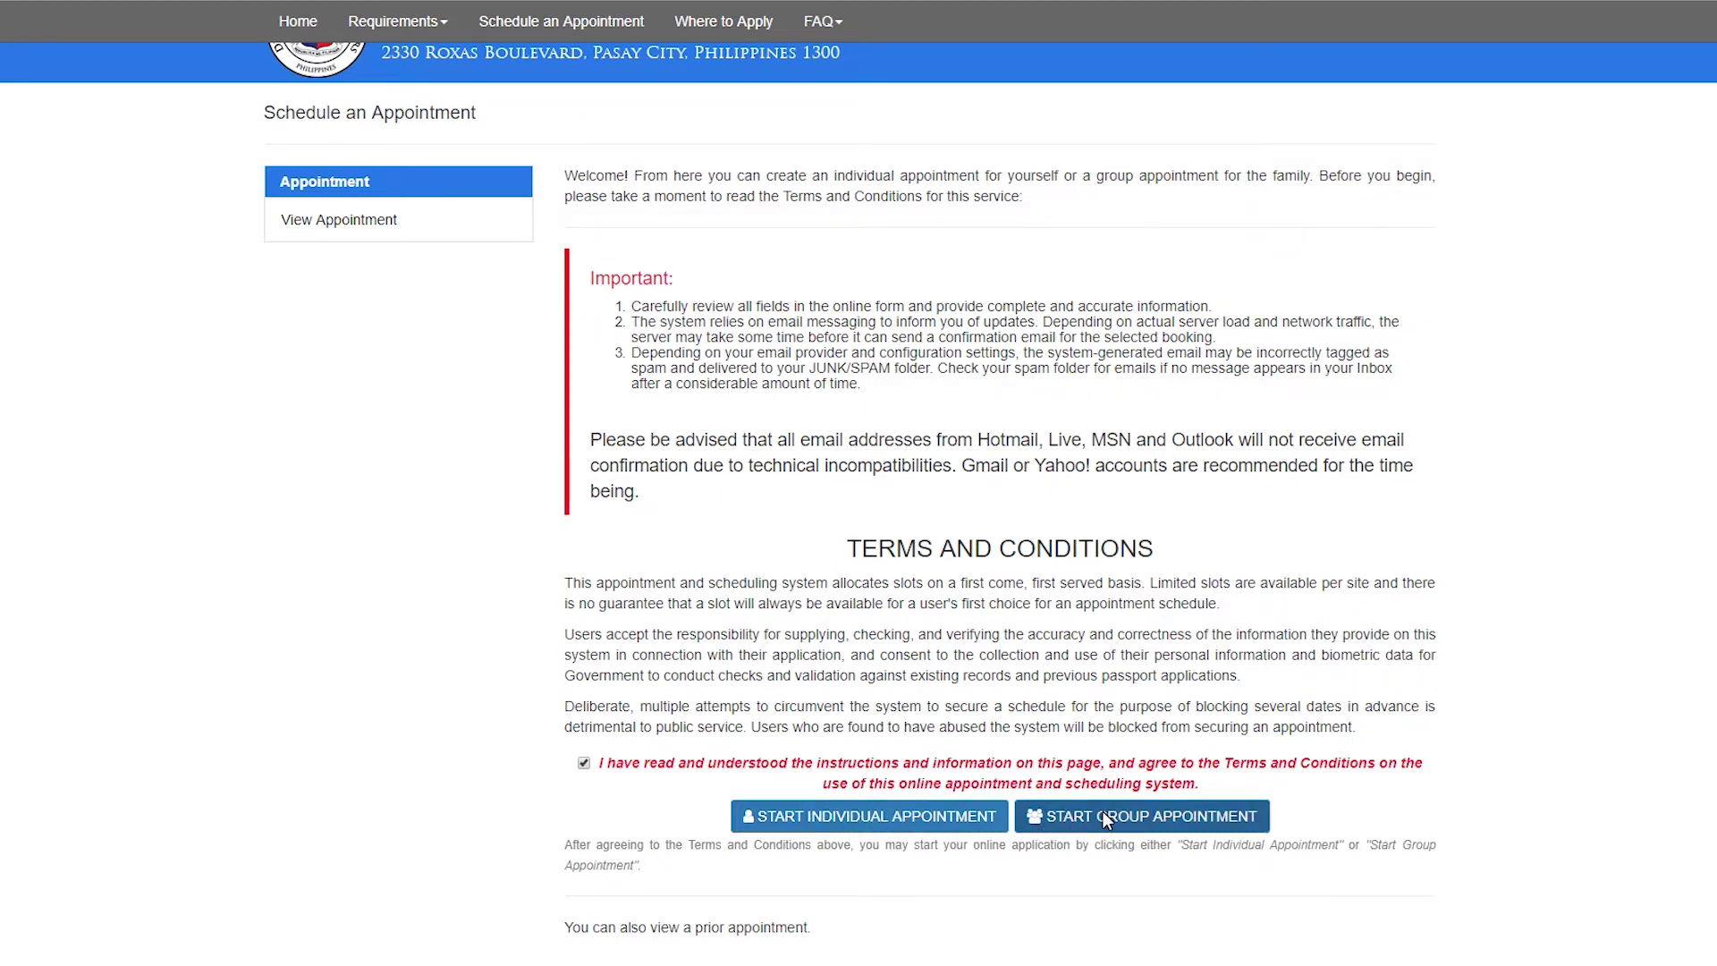
left_click(803, 814)
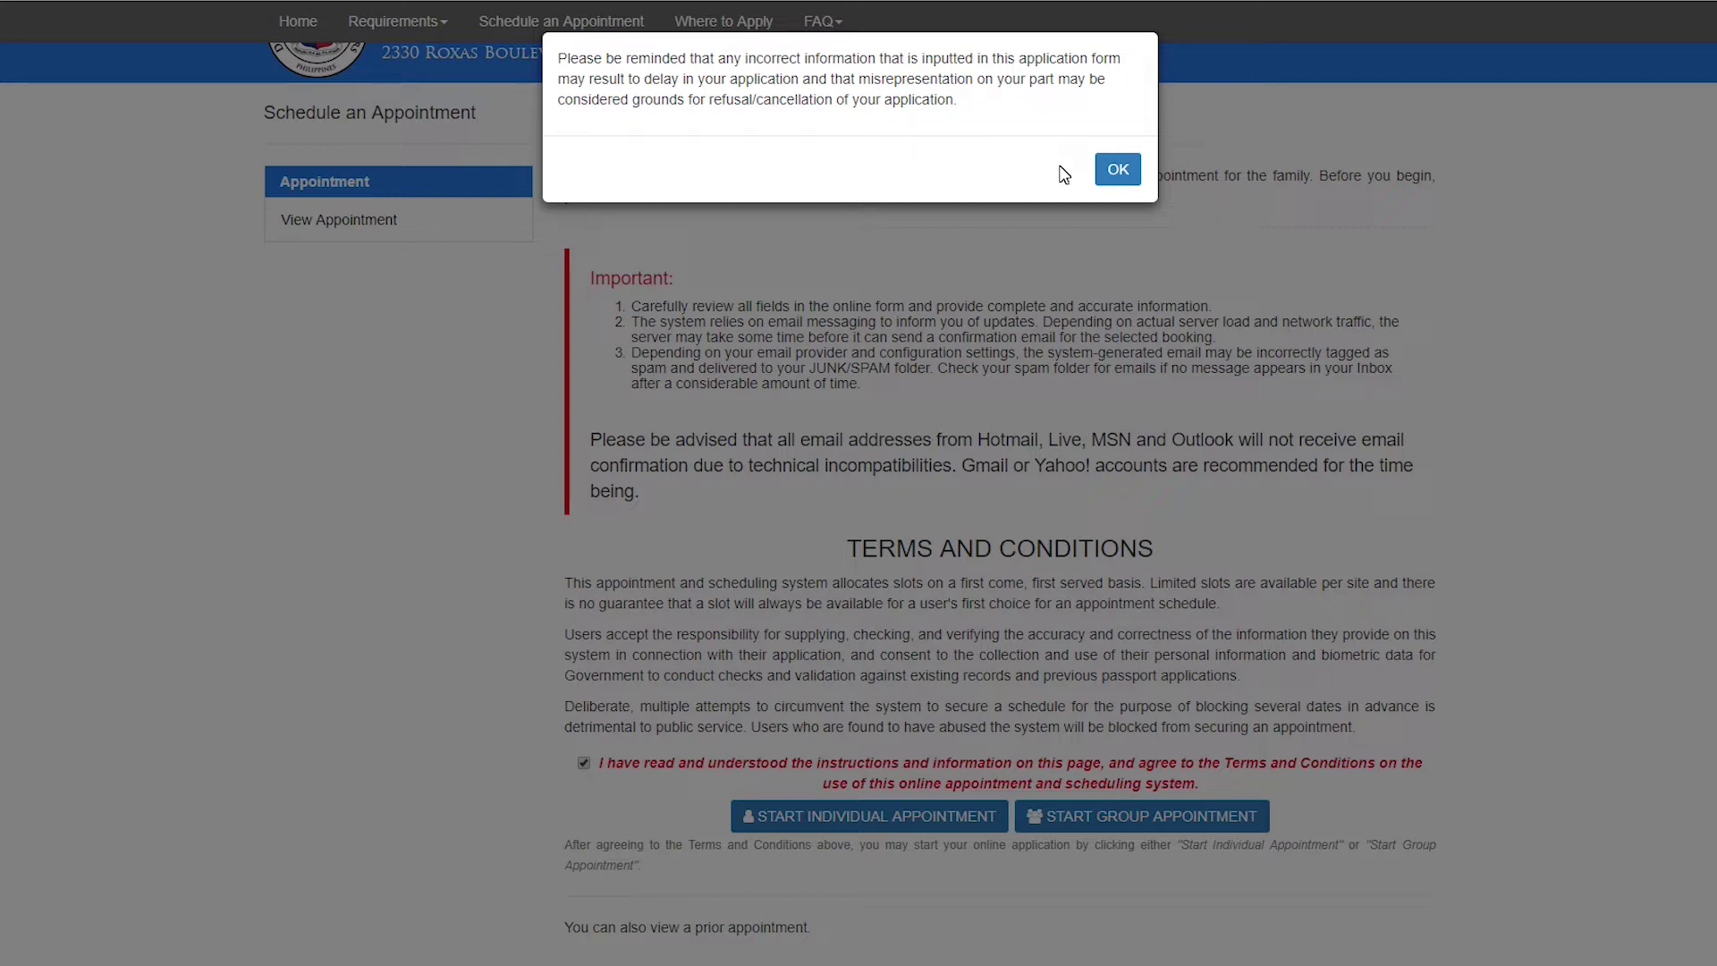
left_click(1117, 169)
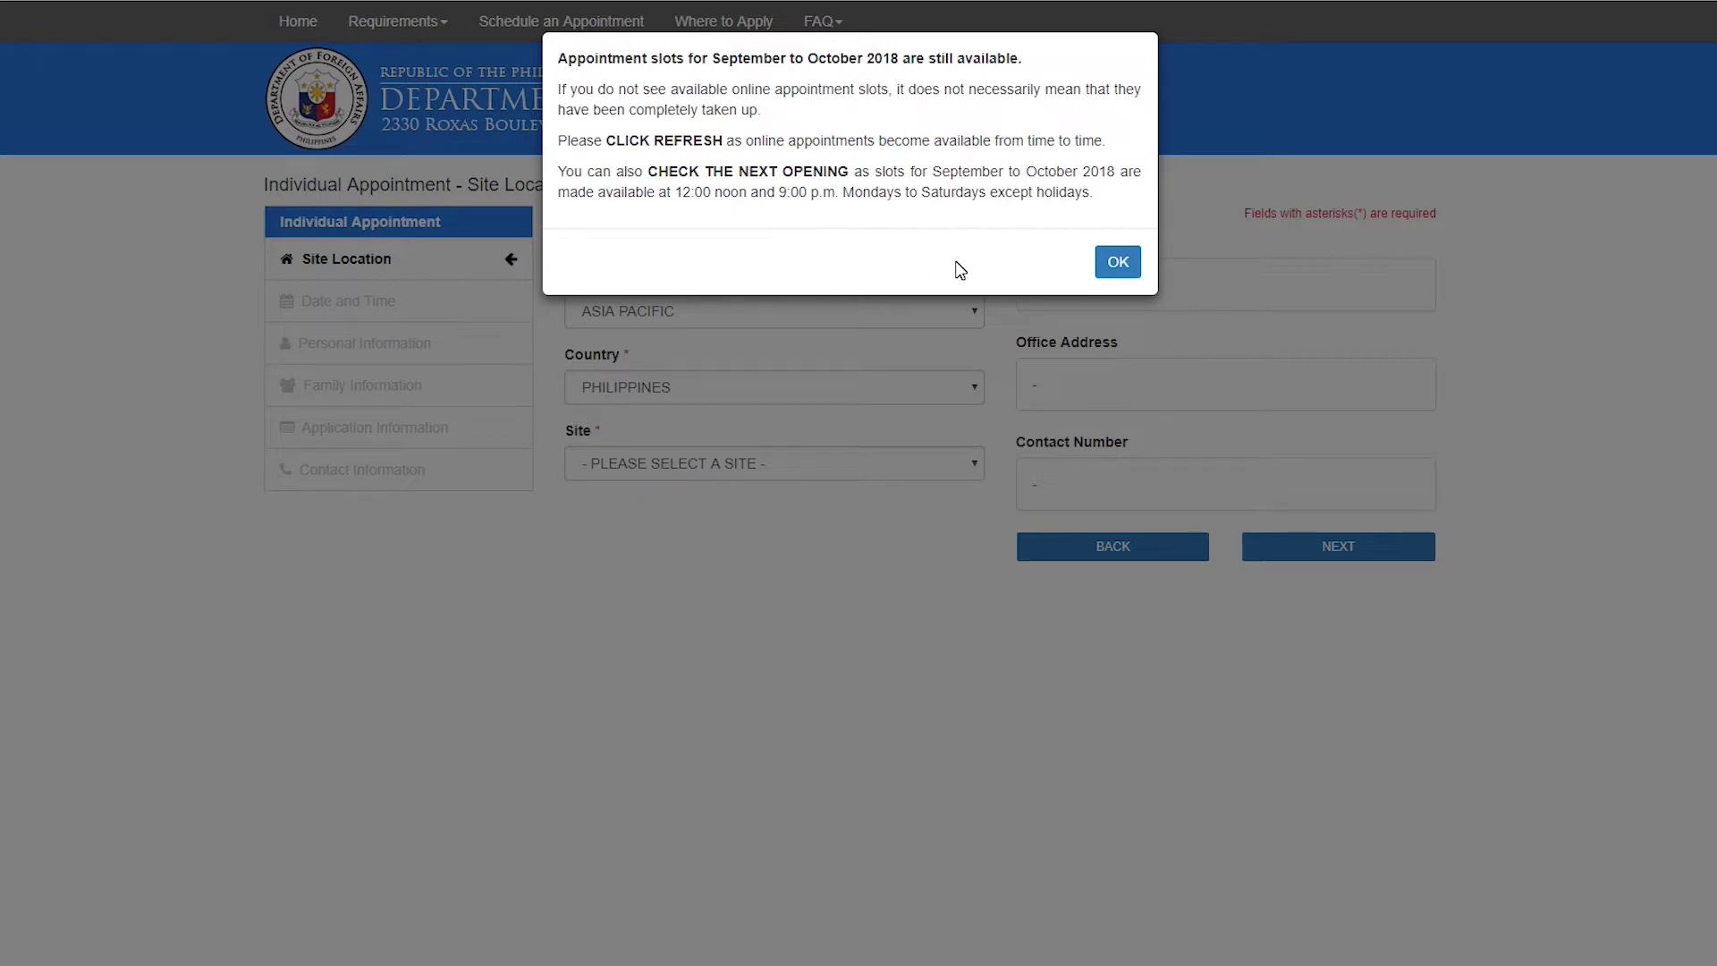
Step: Keep region ASIA PACIFIC, select CAGAYAN DE ORO (CENTRIO MALL) as site and continue
left_click(1116, 264)
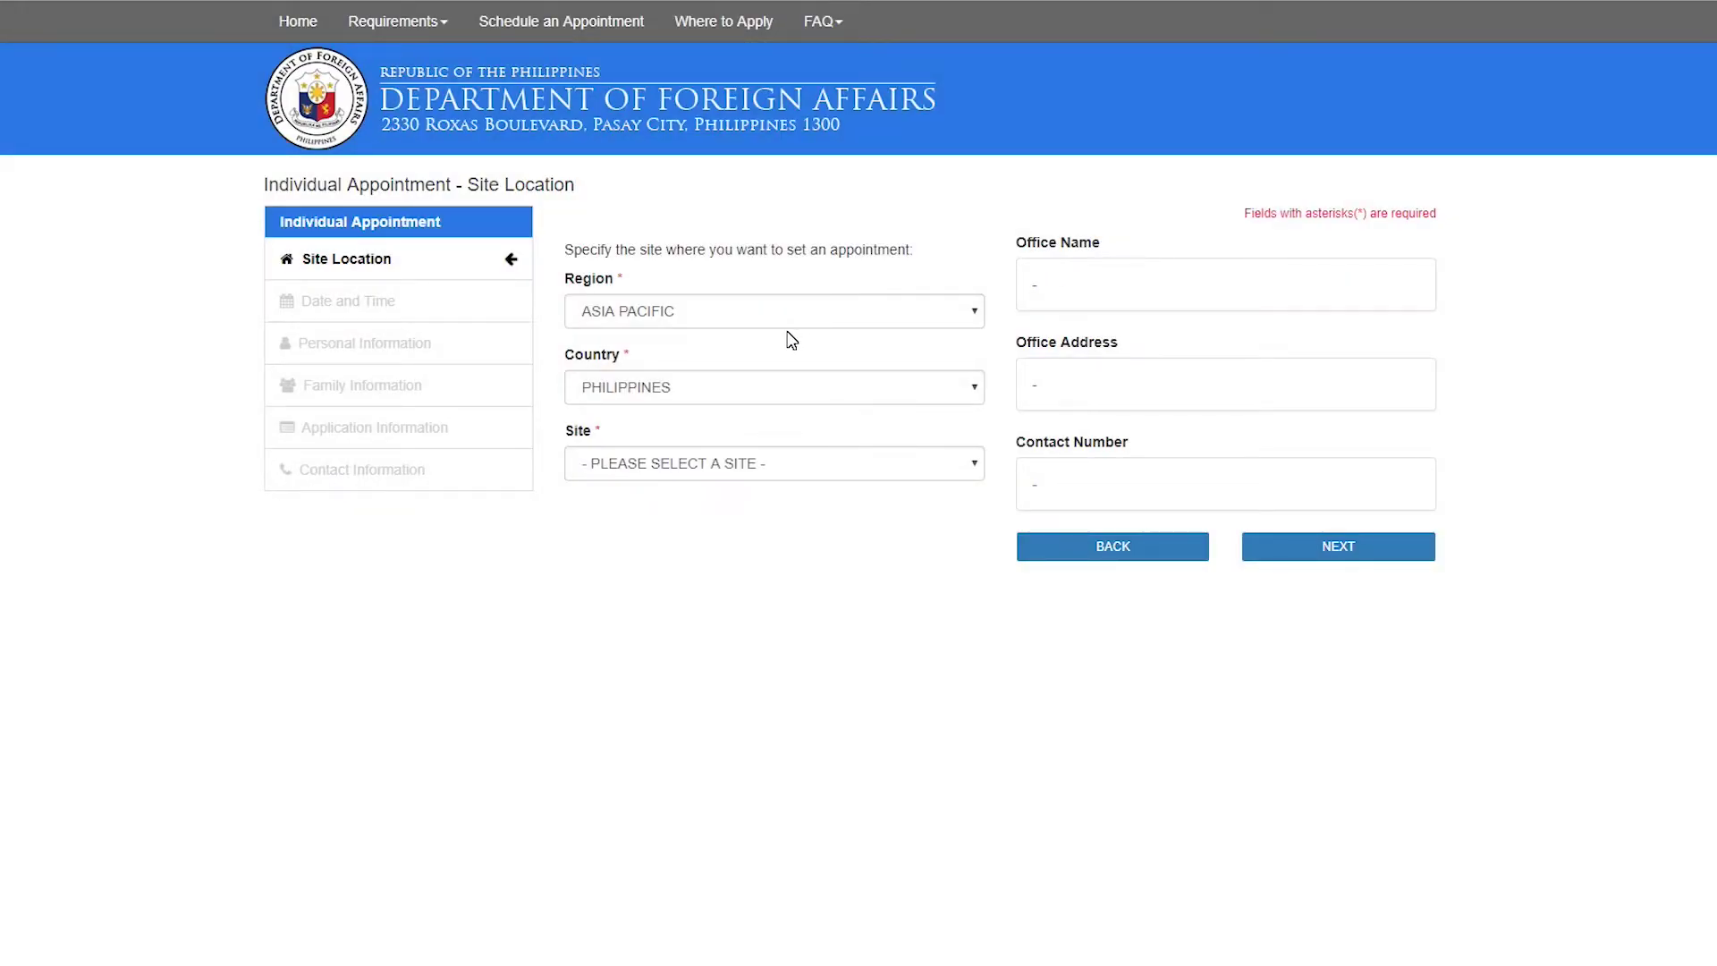
left_click(694, 319)
left_click(695, 319)
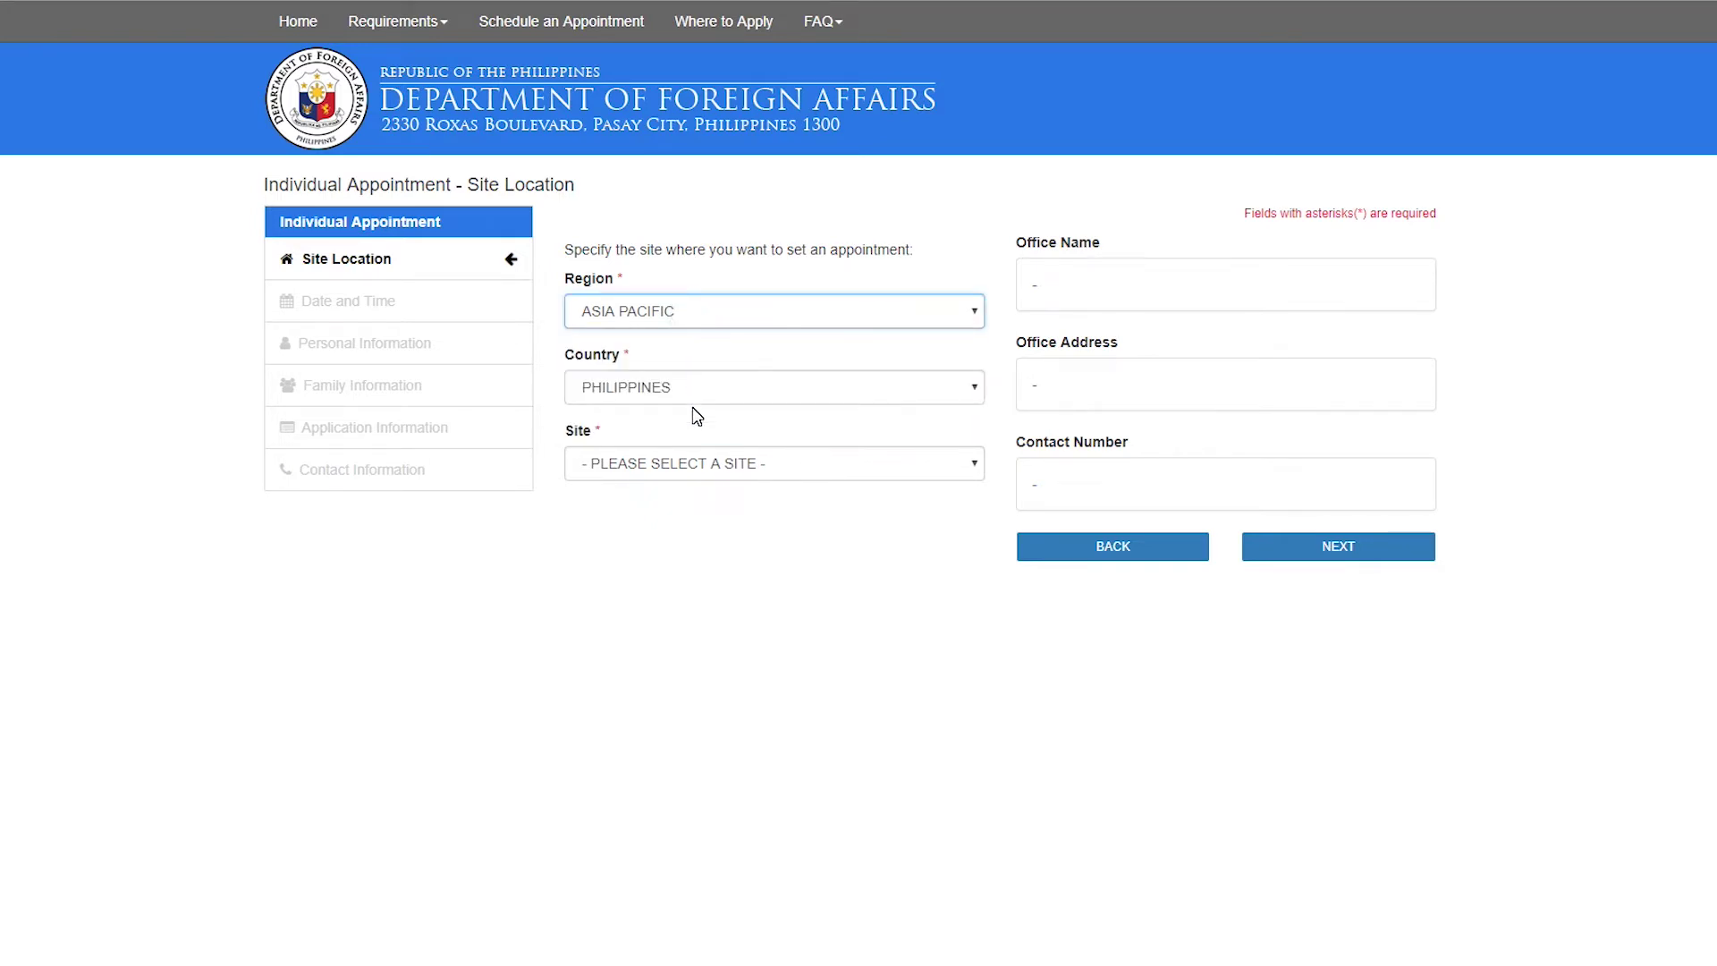
left_click(748, 464)
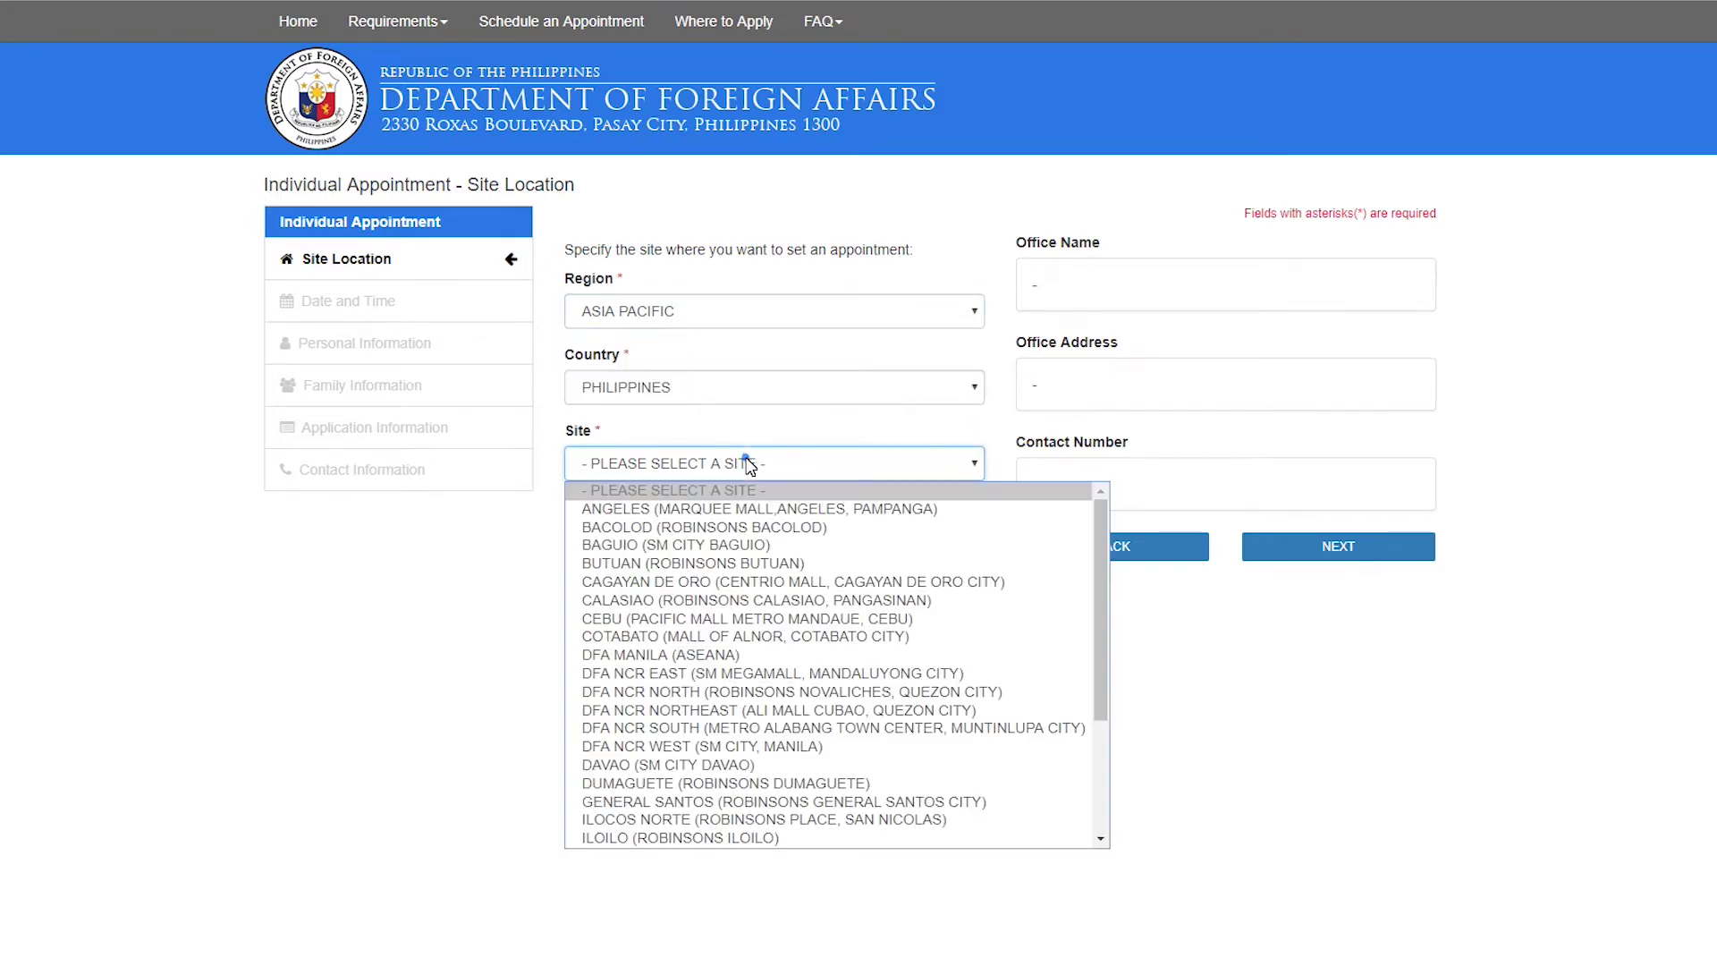
left_click(720, 583)
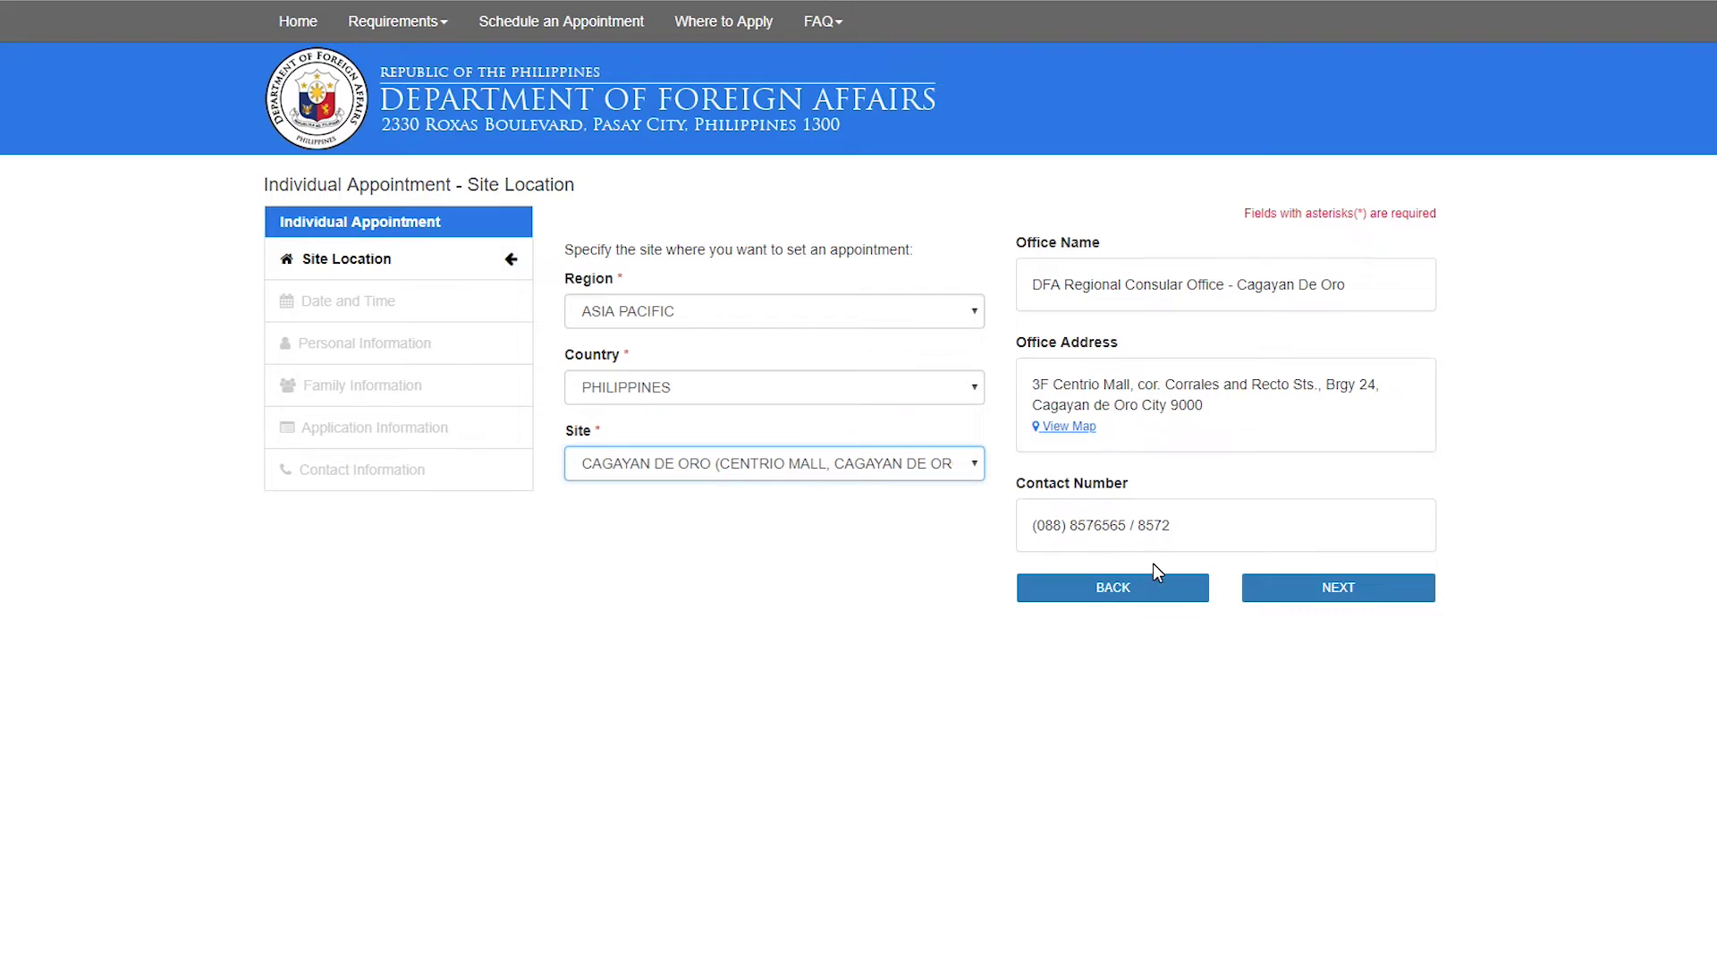
left_click(1317, 597)
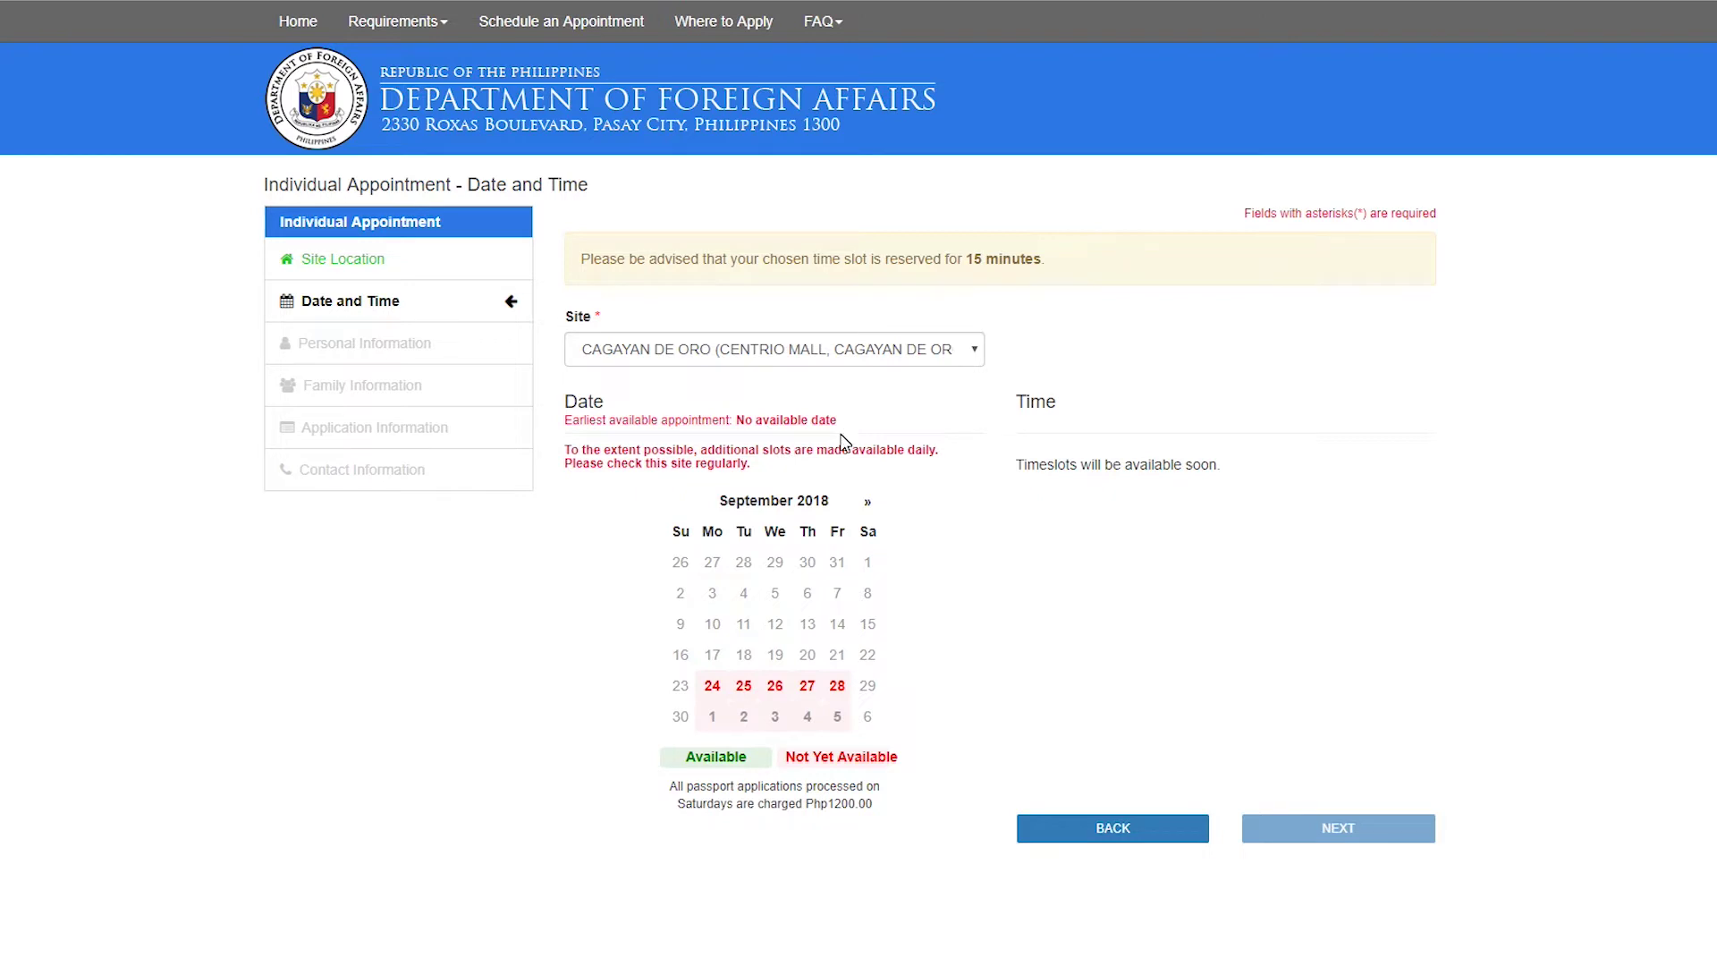
Step: Browse October and November 2018 for open dates, then reload the page
left_click(870, 502)
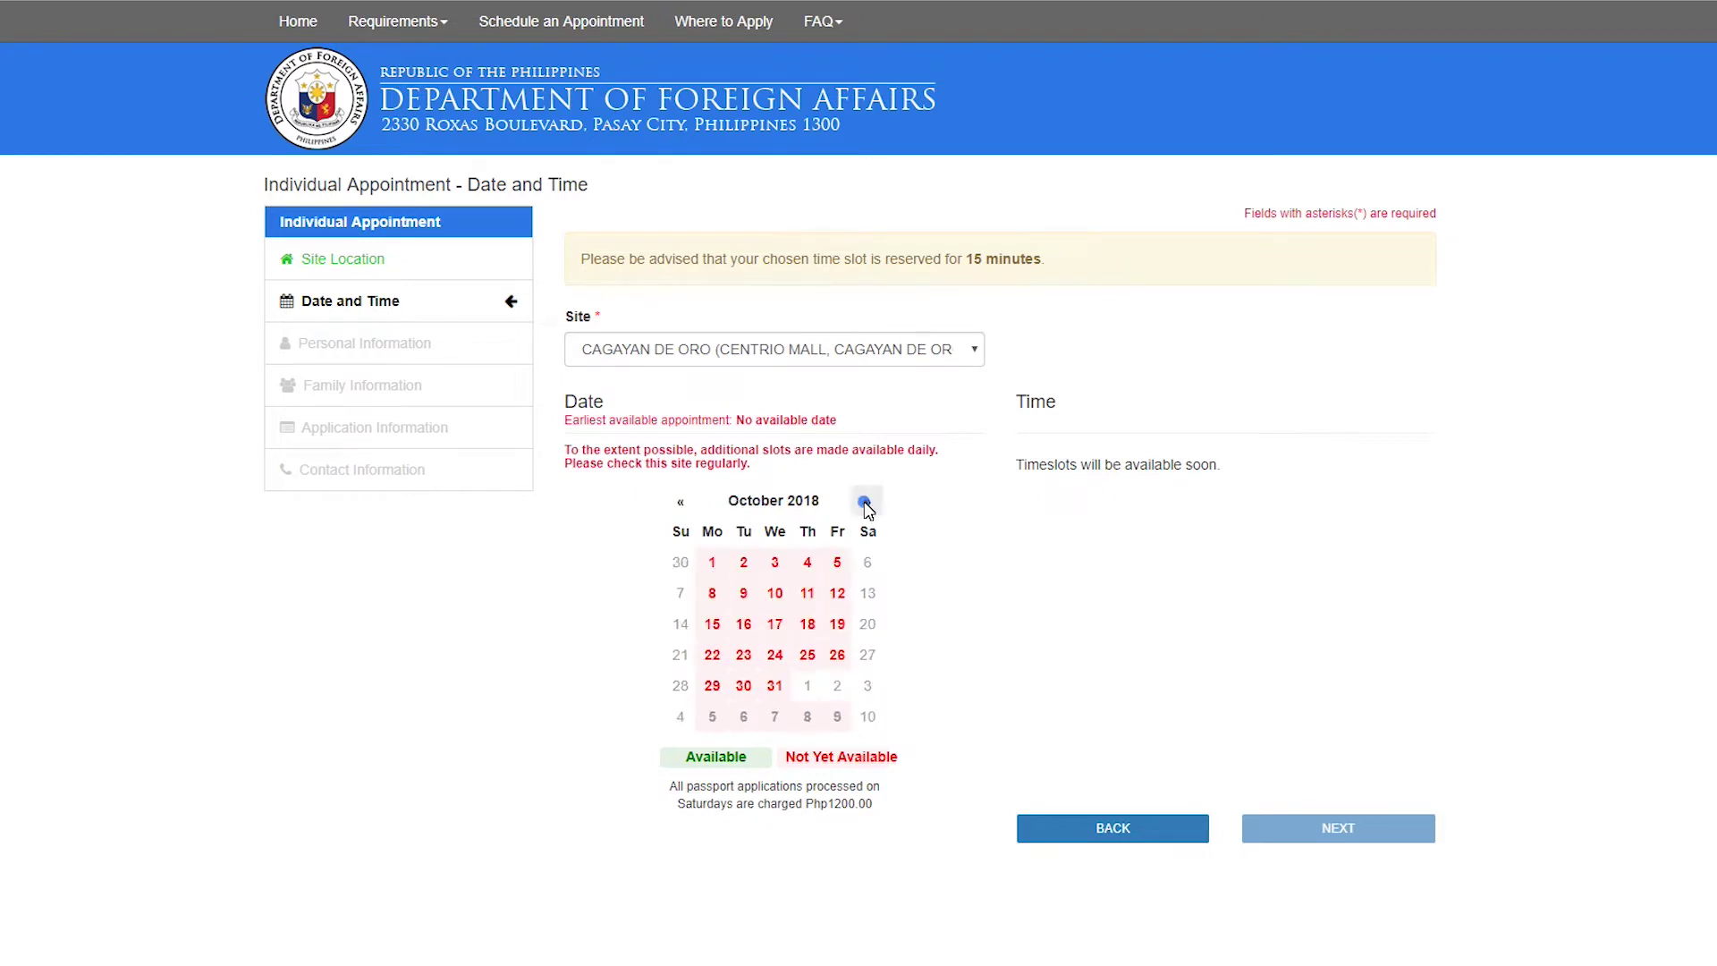
left_click(867, 504)
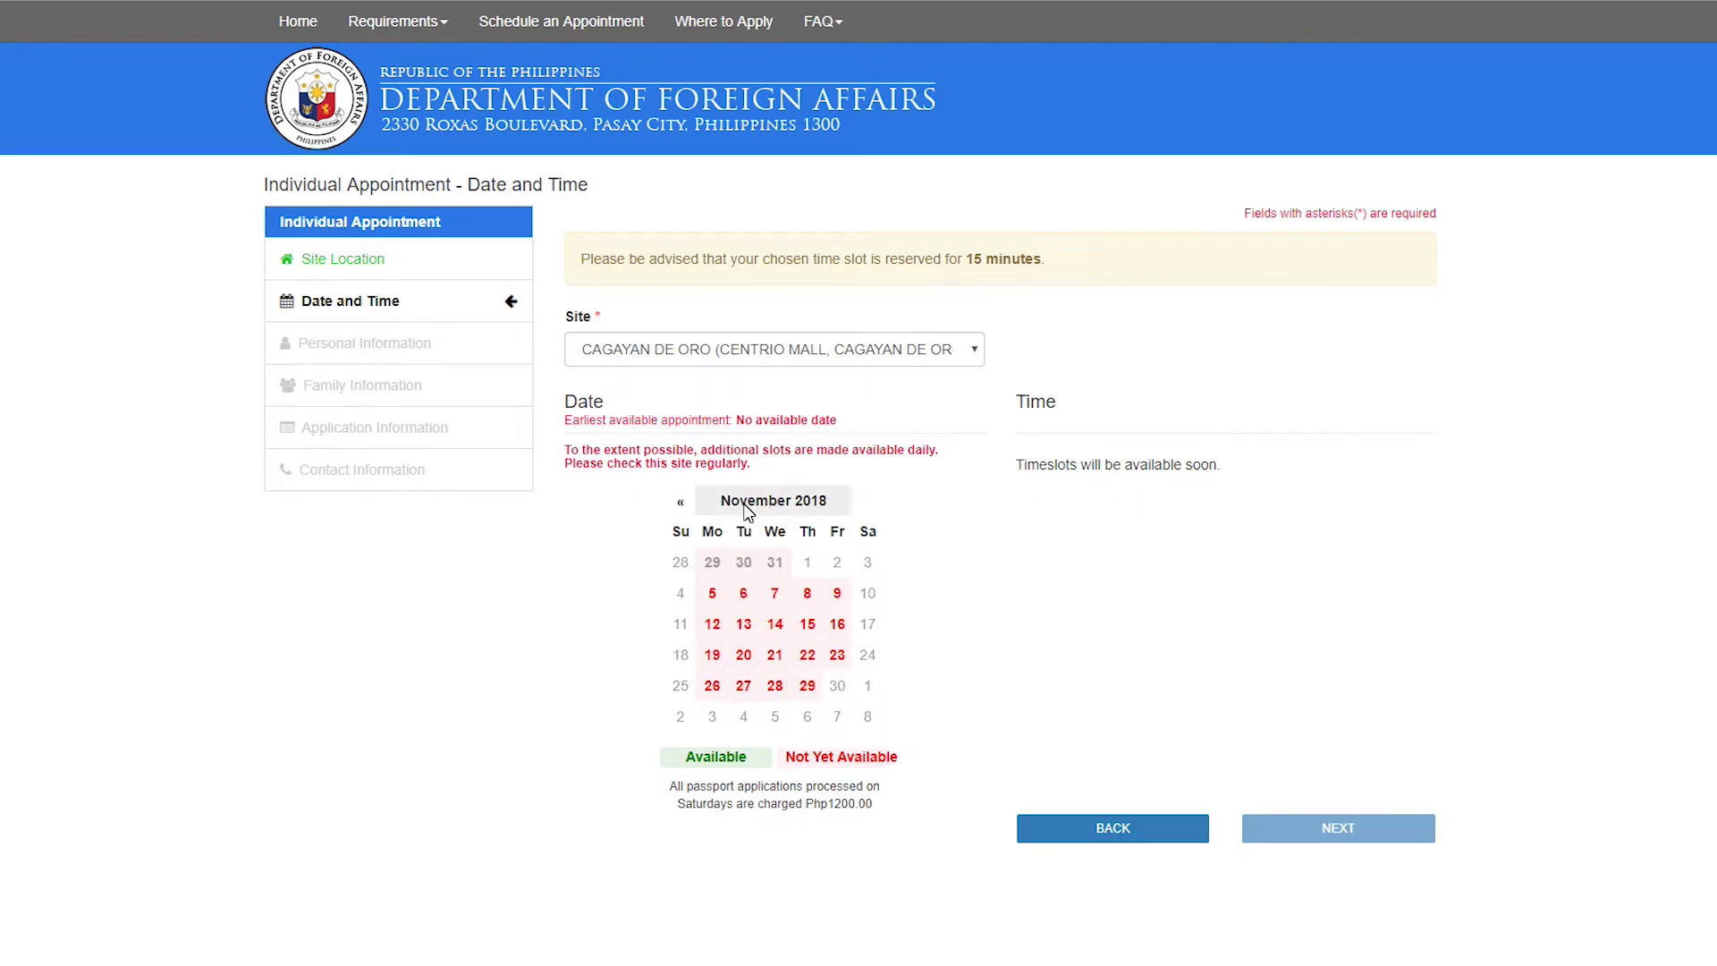
left_click(680, 503)
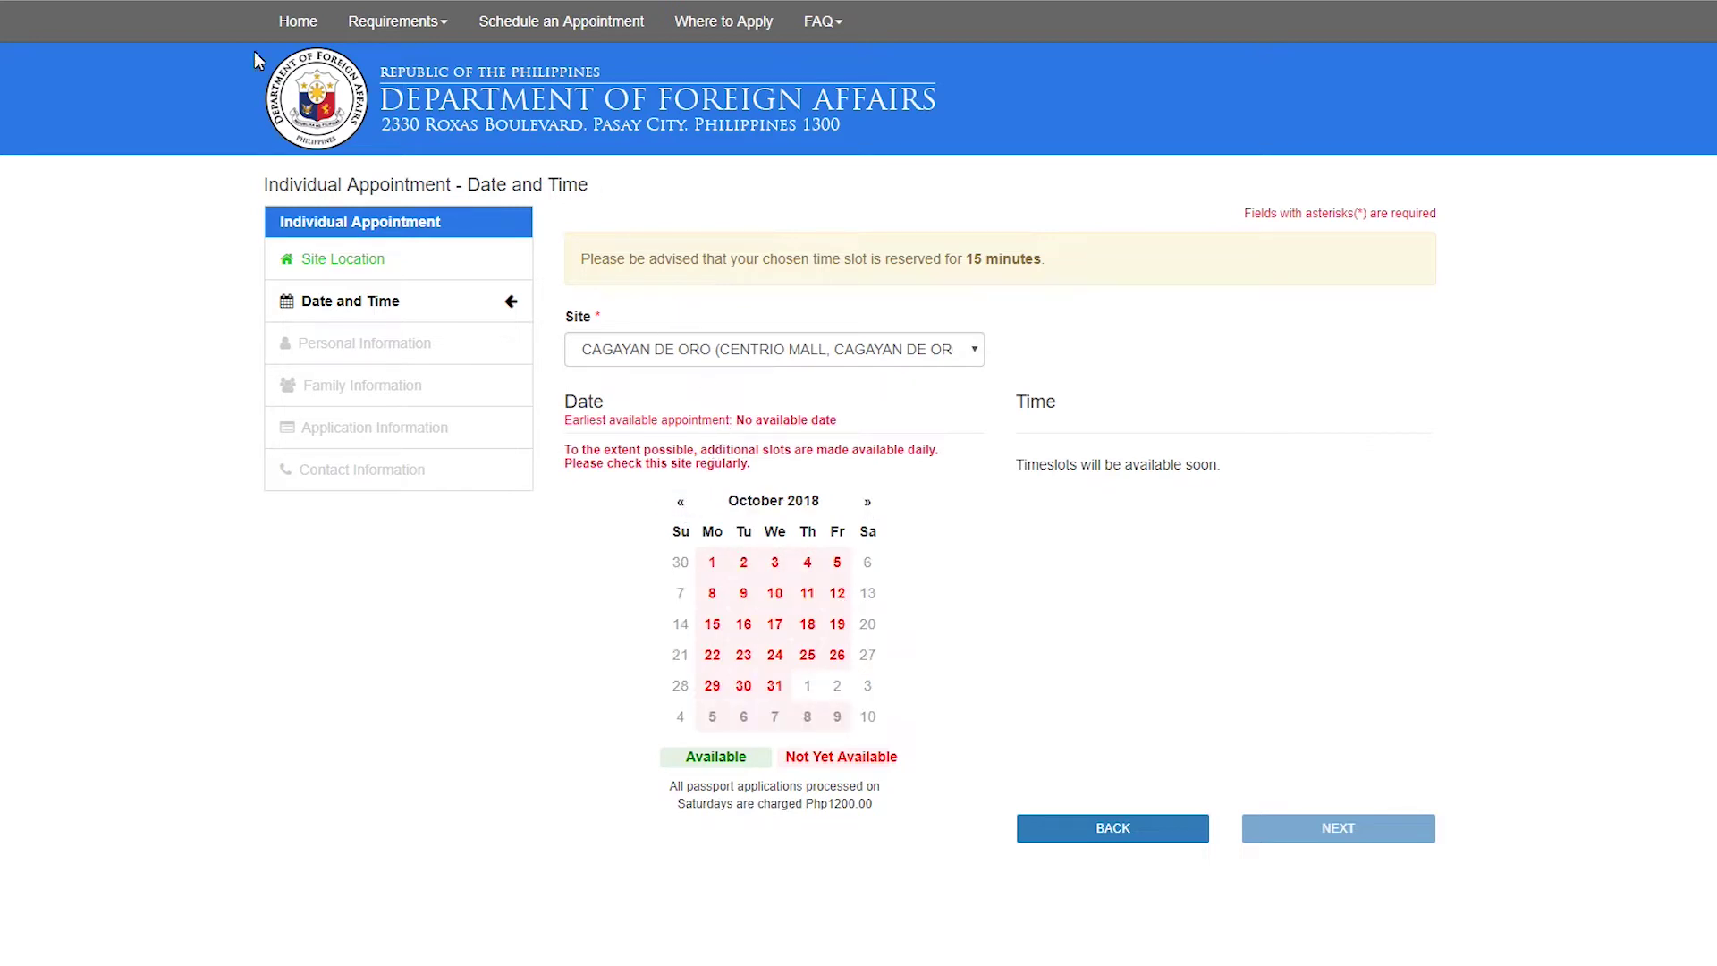
key("F5")
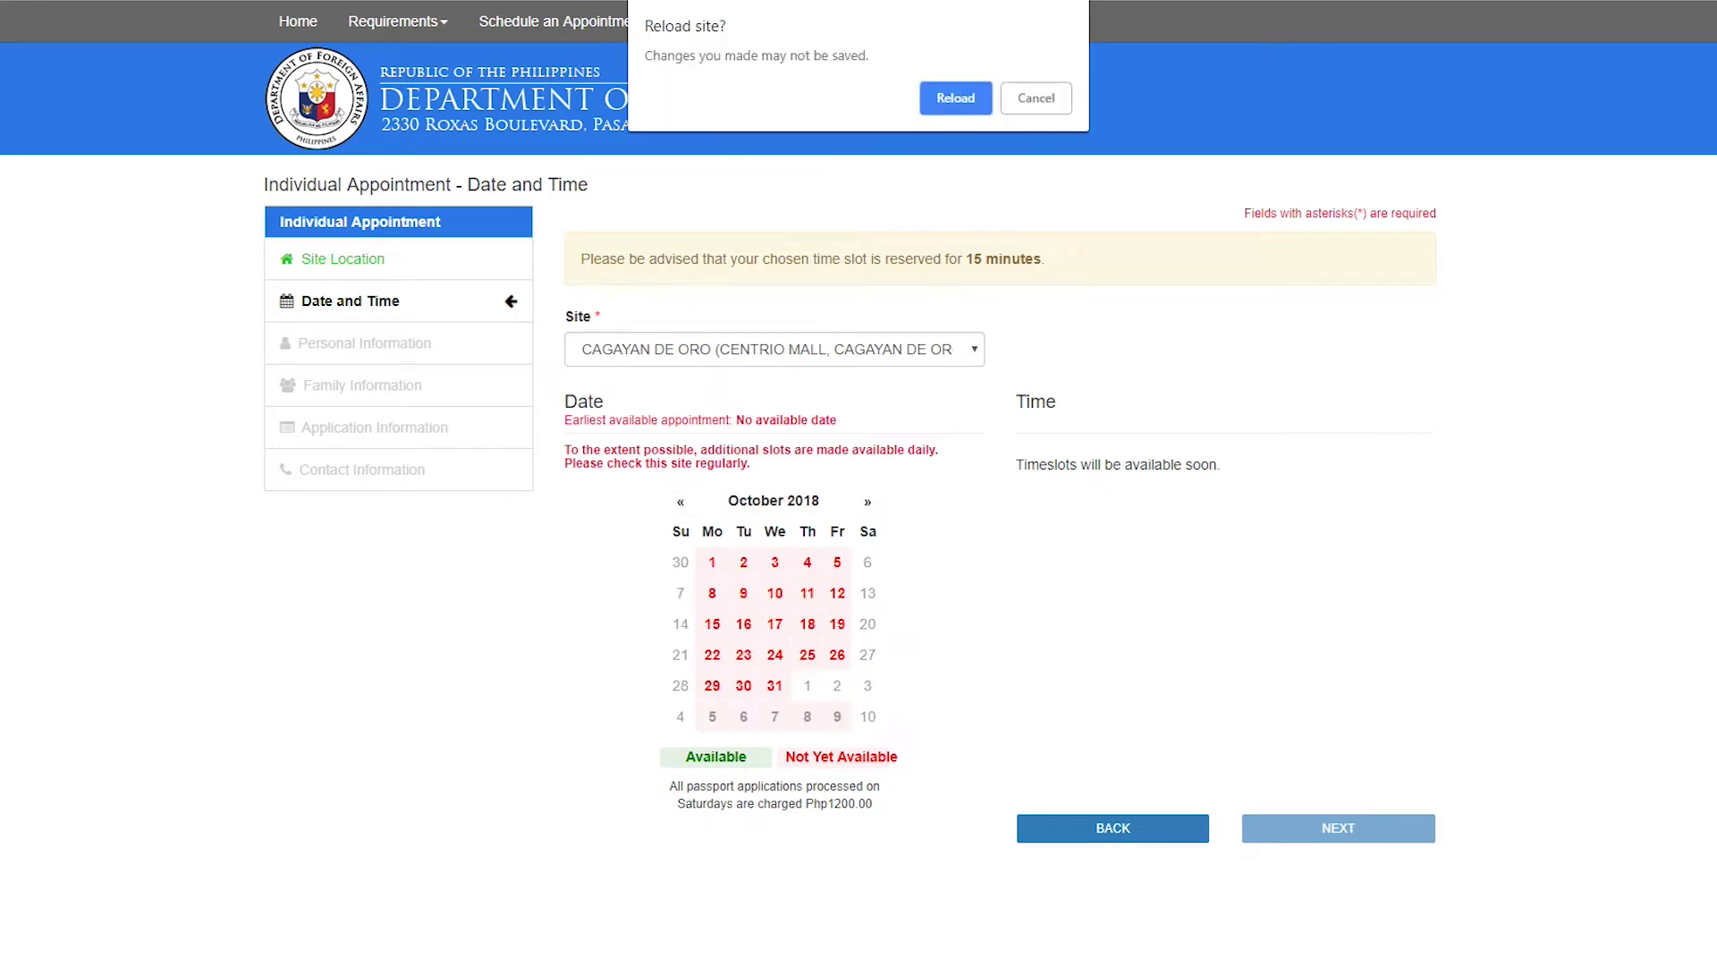
left_click(954, 98)
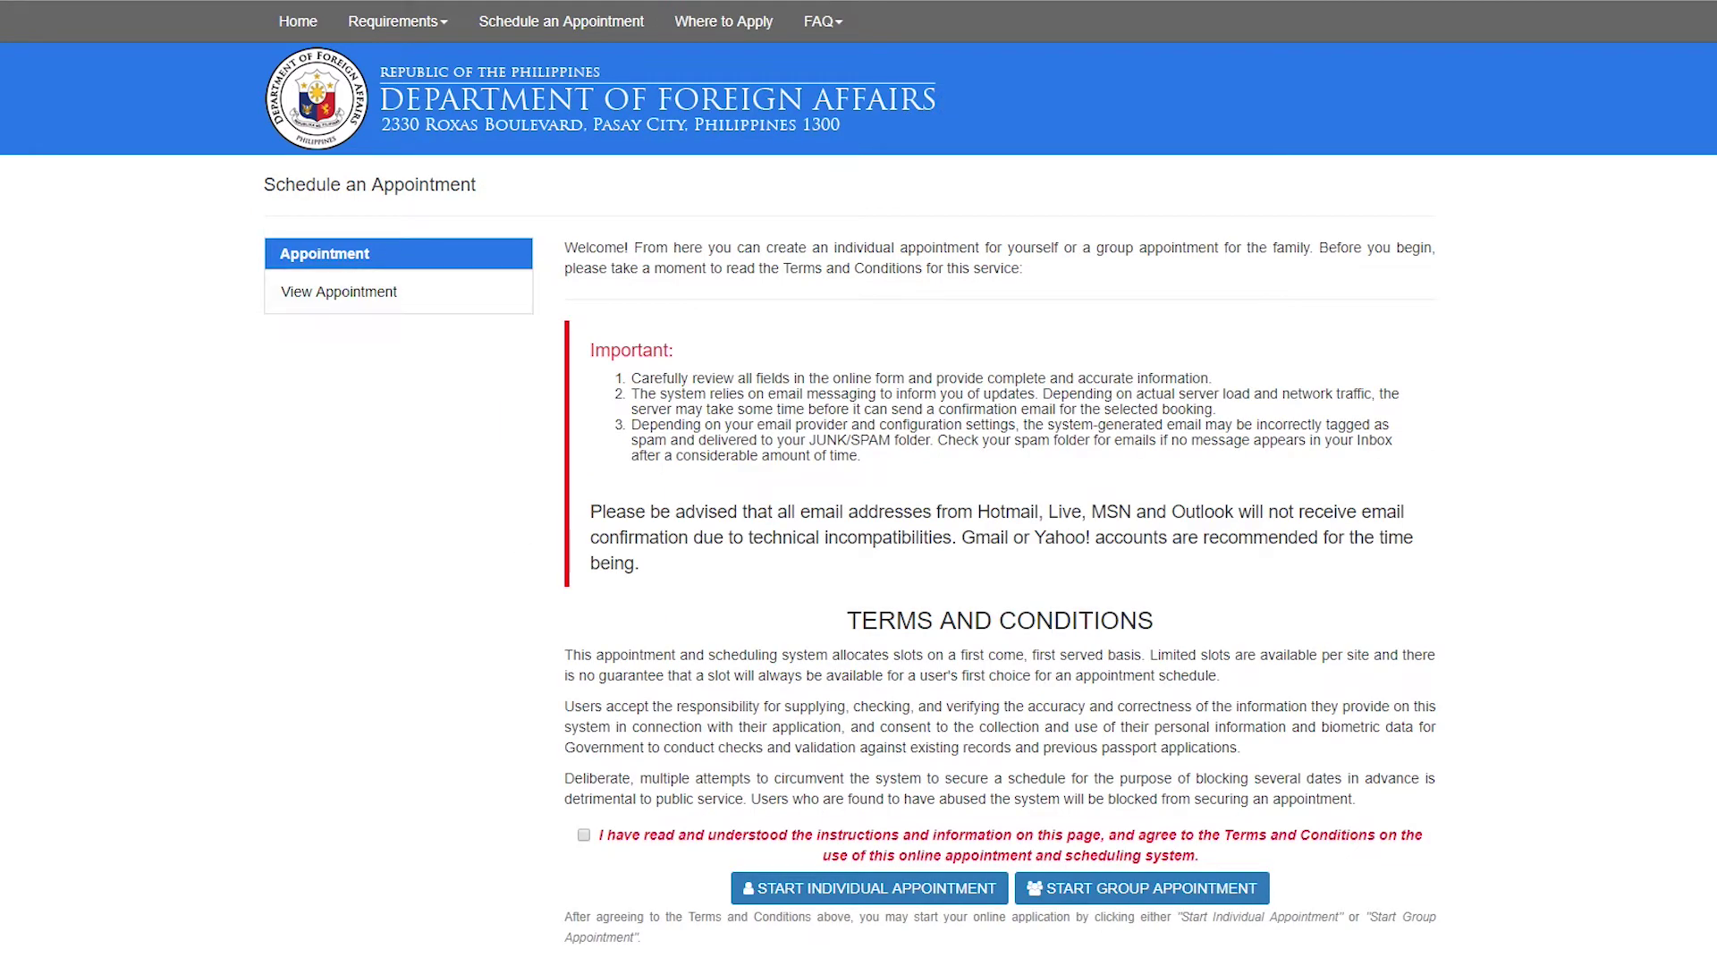
Step: Accept the terms again and start a new individual appointment, dismissing both notices
left_click(584, 835)
left_click(758, 888)
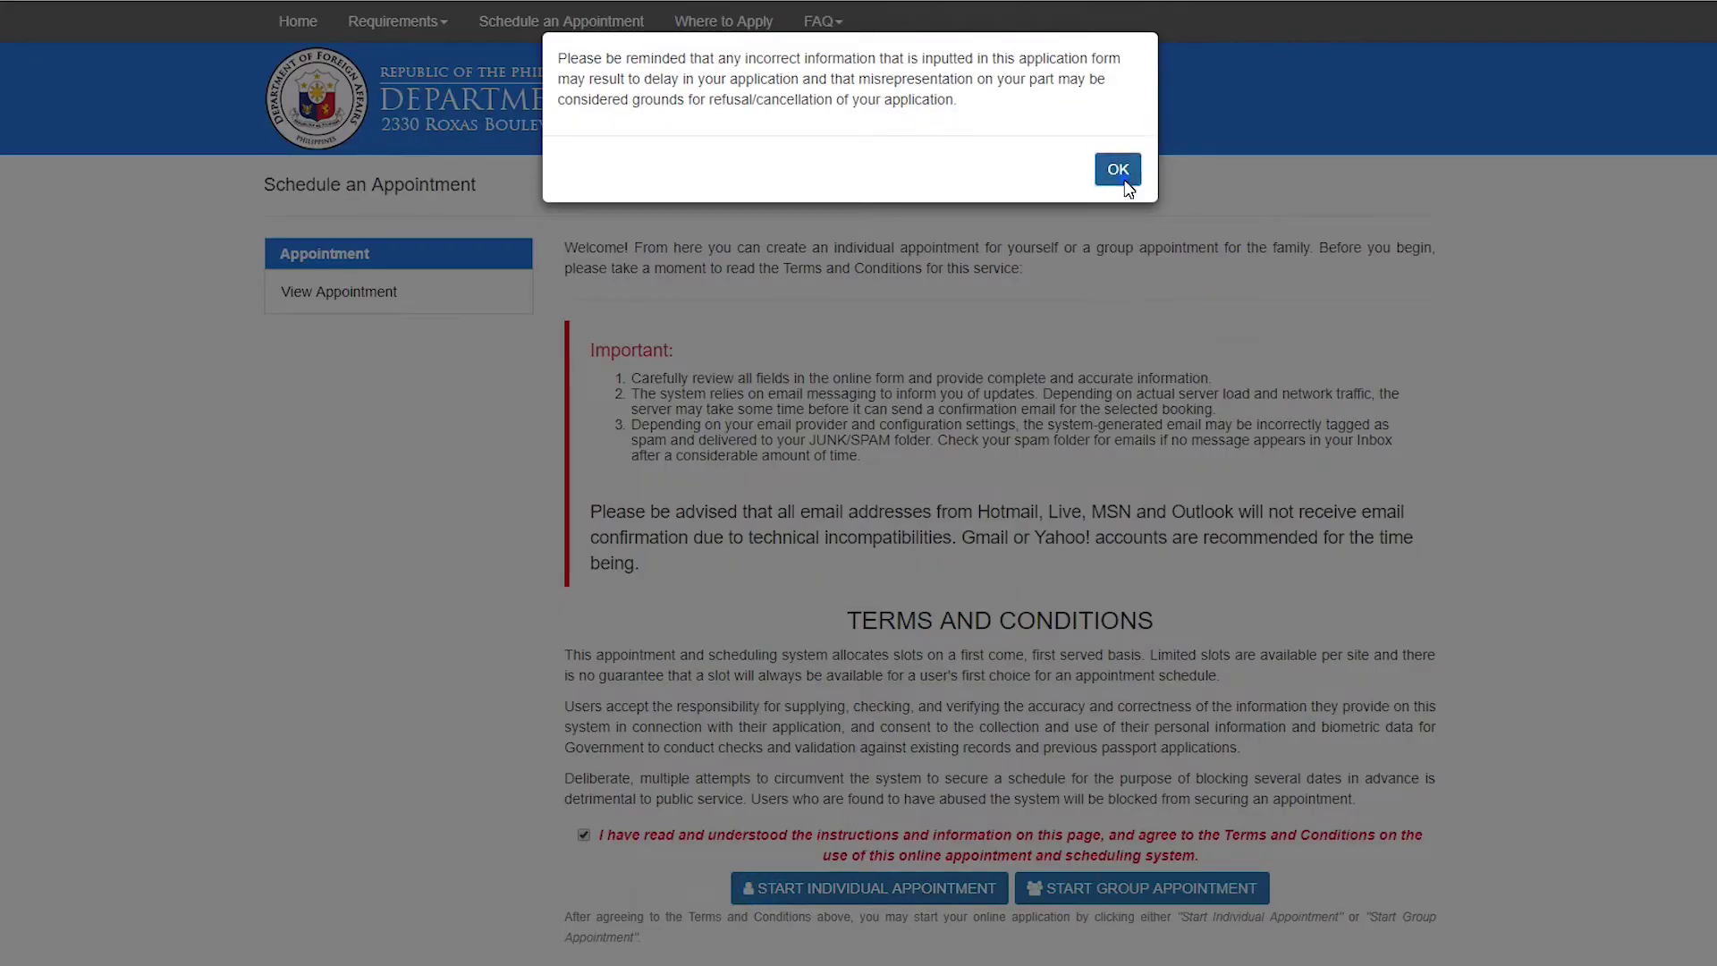
key("Return")
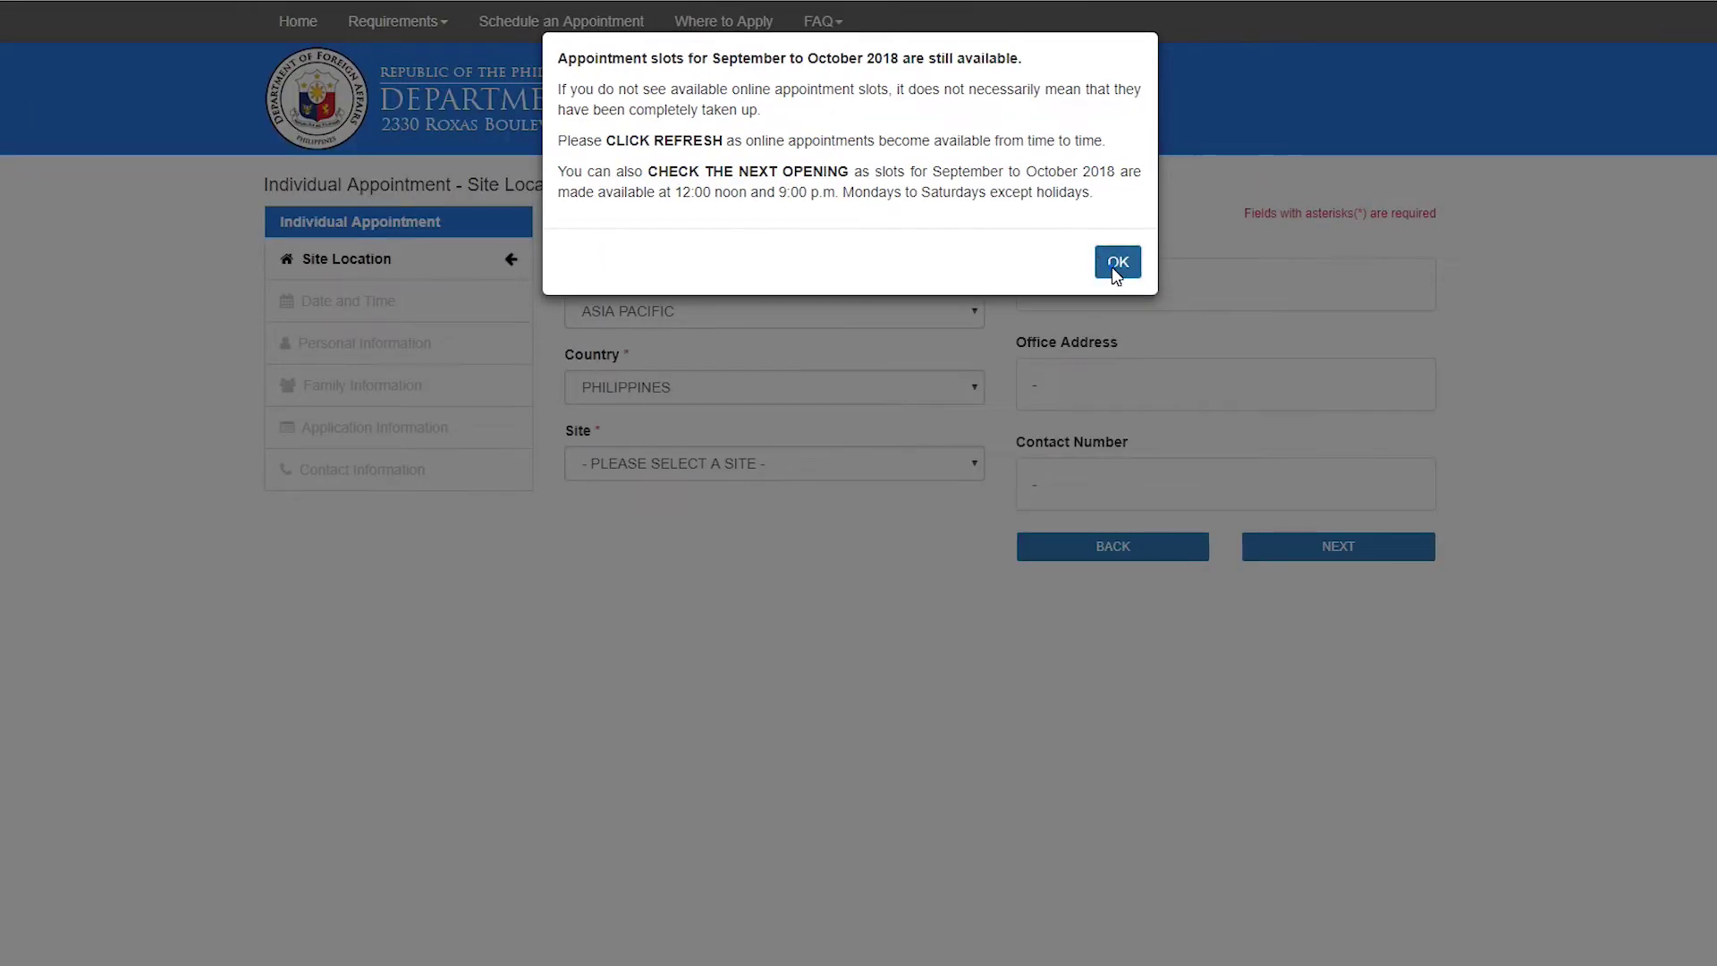
left_click(1116, 268)
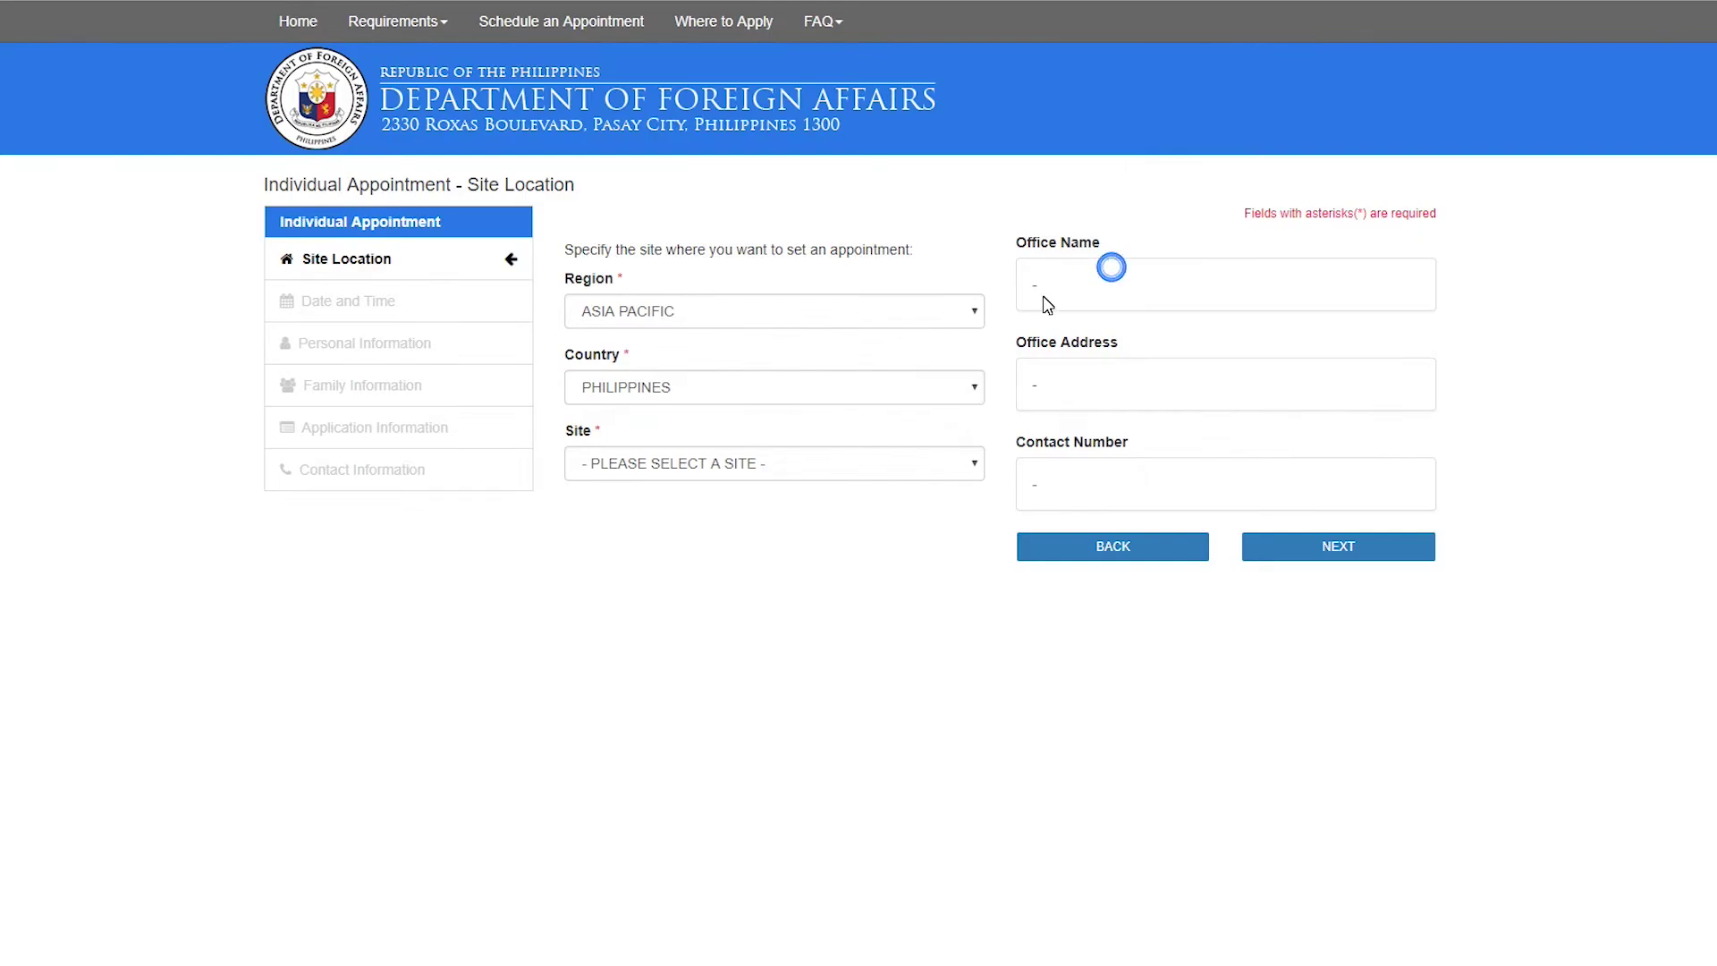
Step: Switch the site from Butuan to Cagayan de Oro and continue to Date and Time
left_click(908, 468)
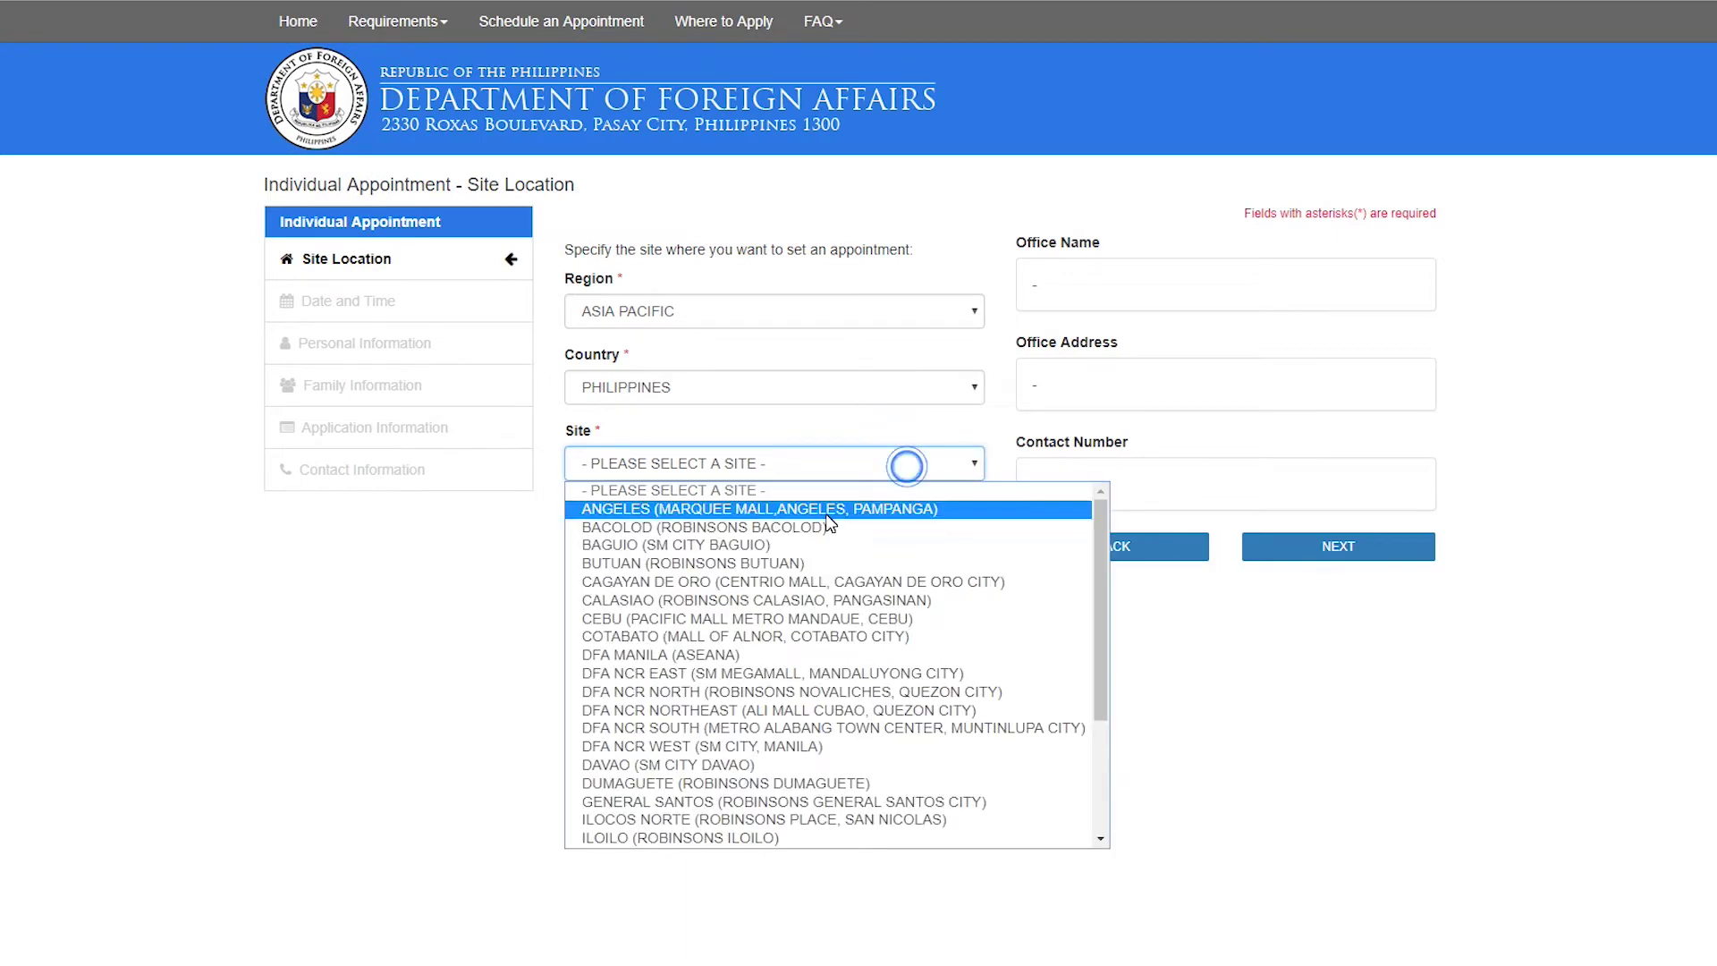
left_click(751, 573)
left_click(816, 466)
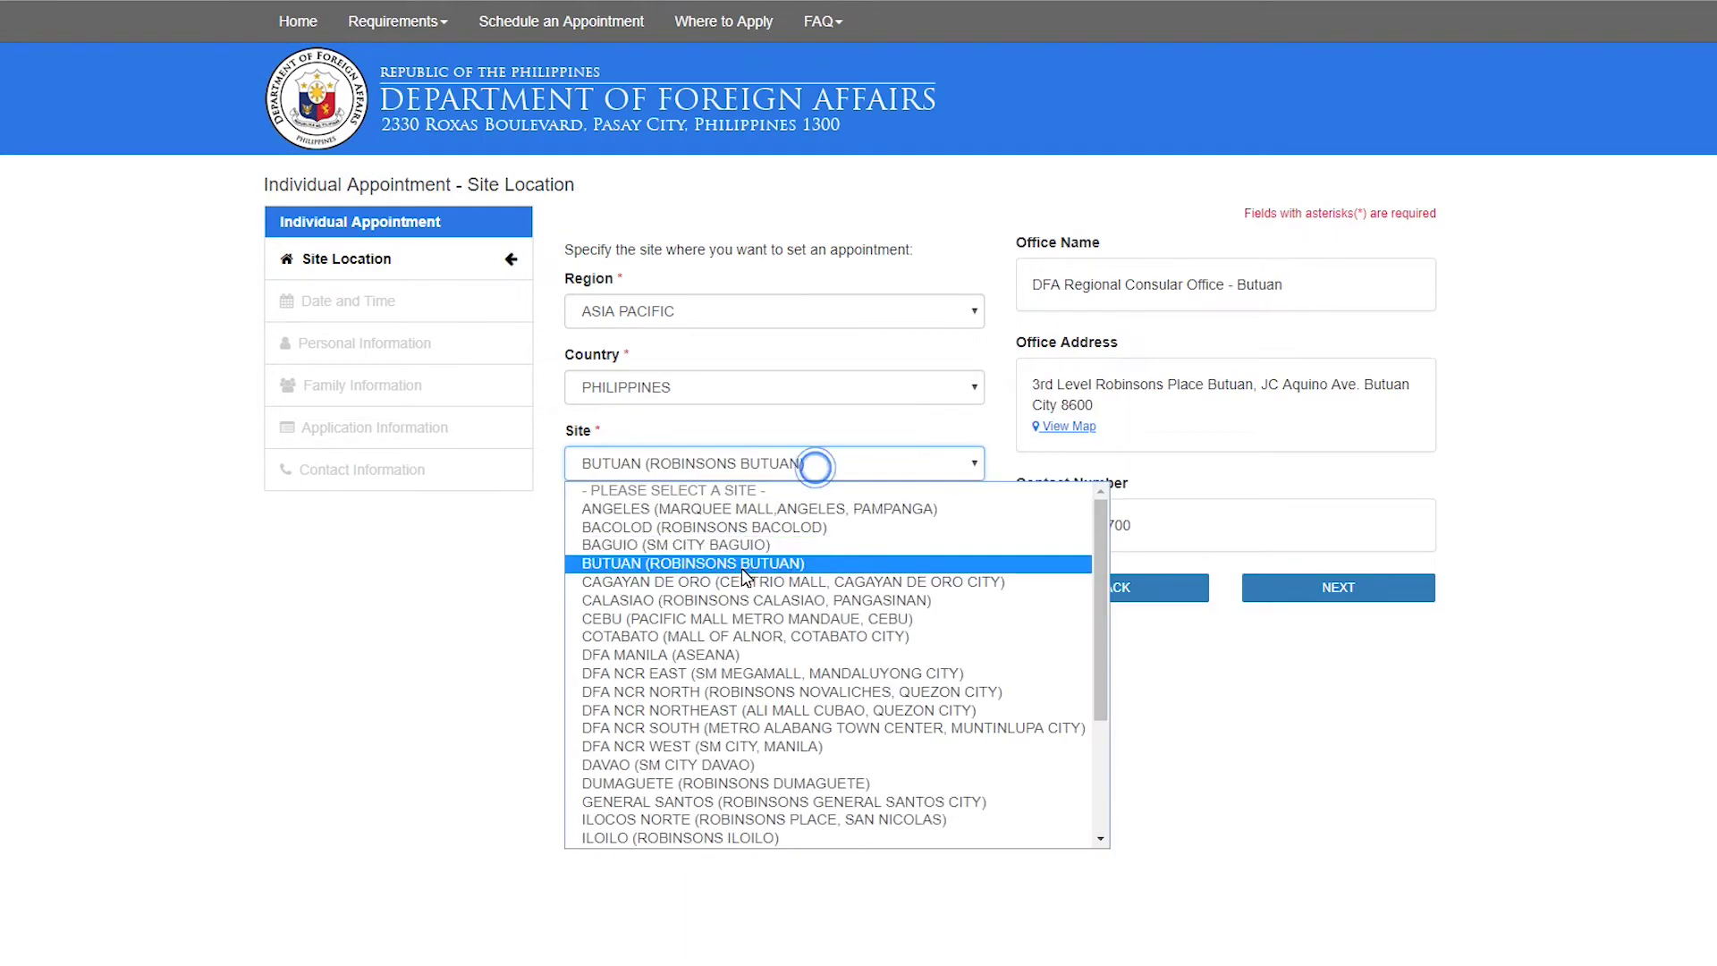
left_click(742, 580)
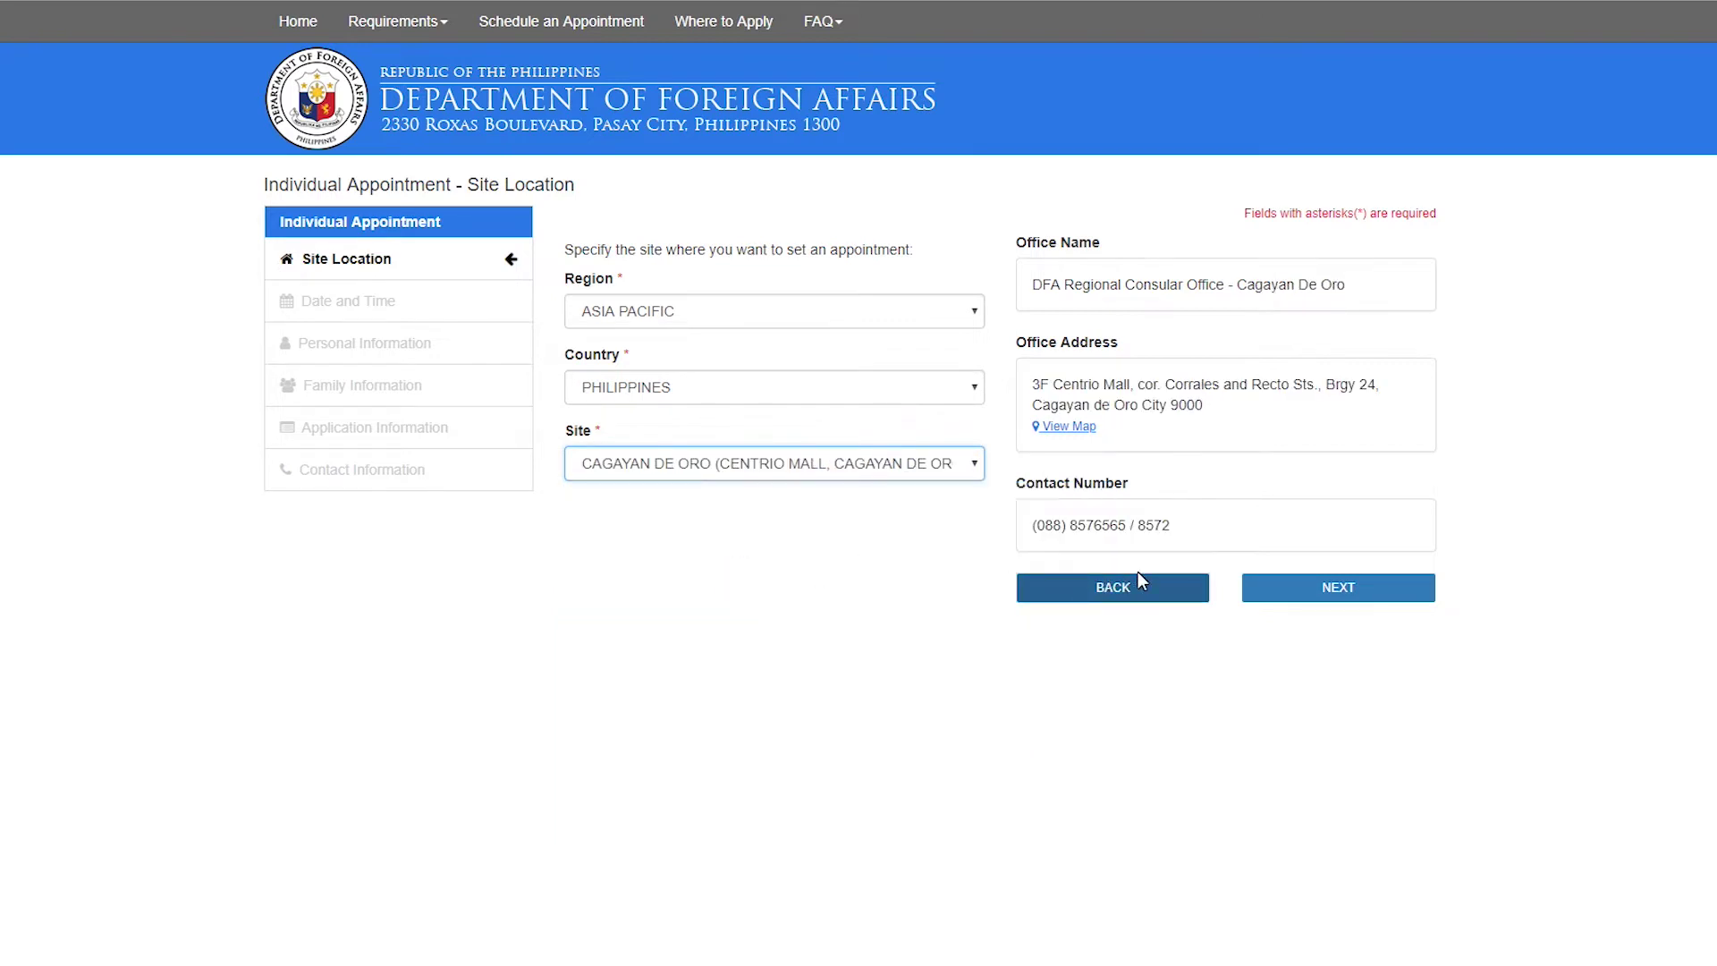
left_click(1293, 590)
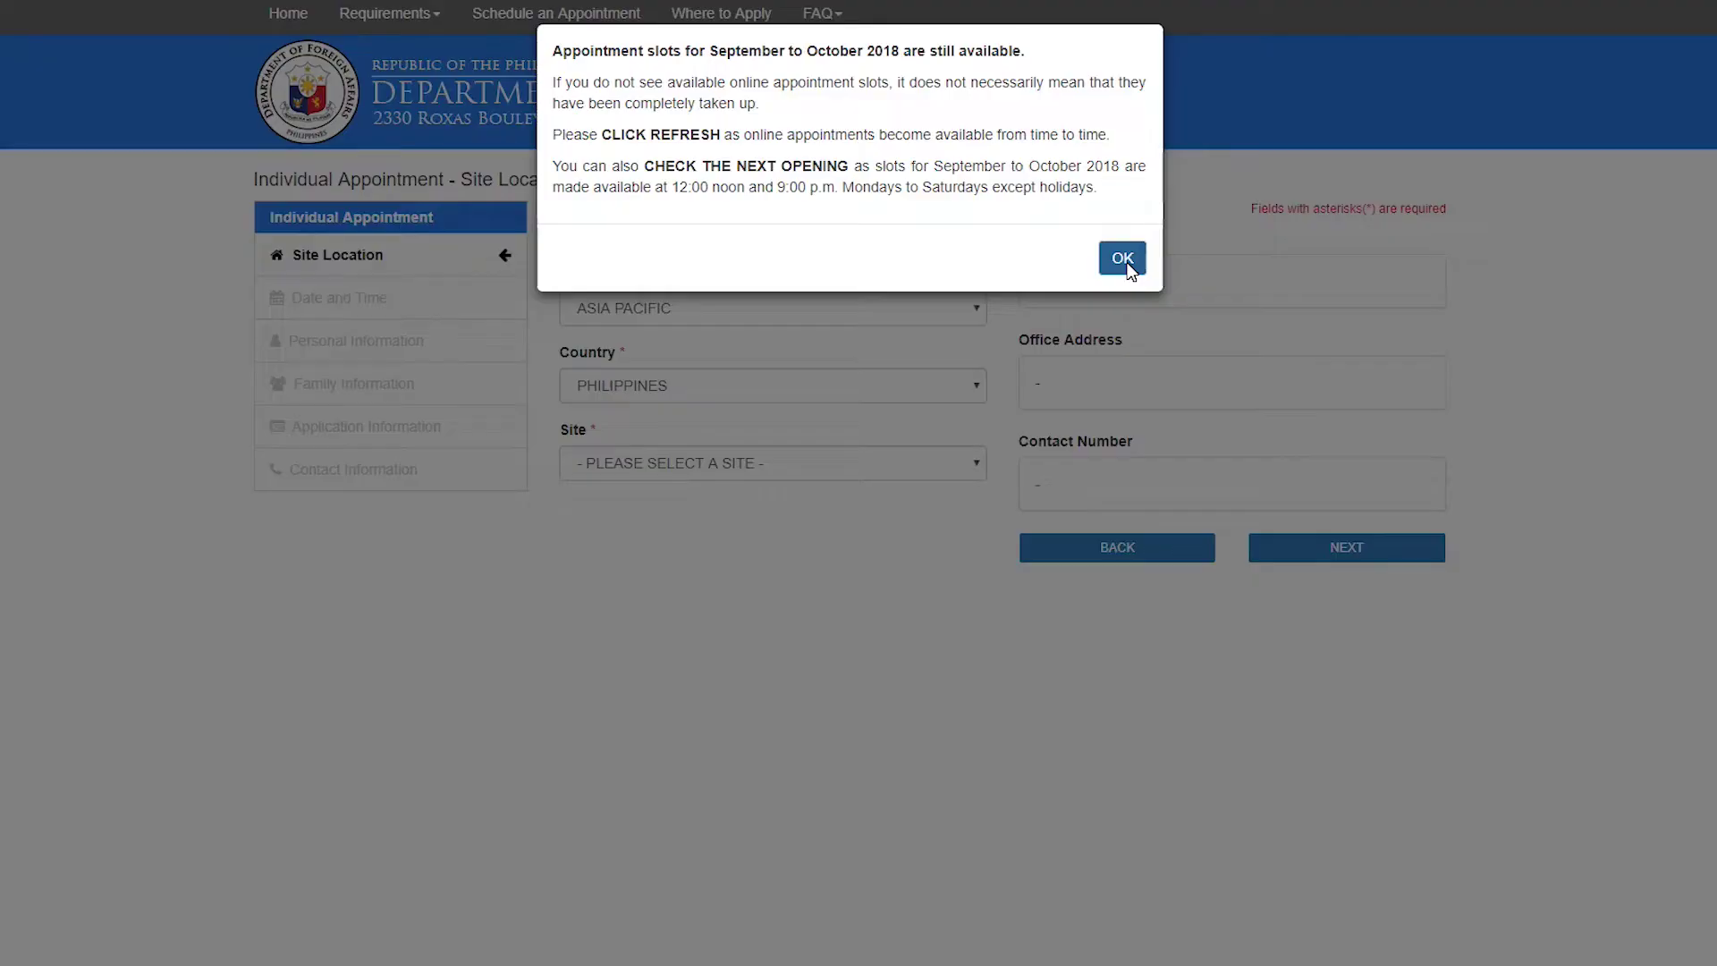
Step: Reselect Cagayan de Oro after the slots notice and proceed to Date and Time again
left_click(1122, 260)
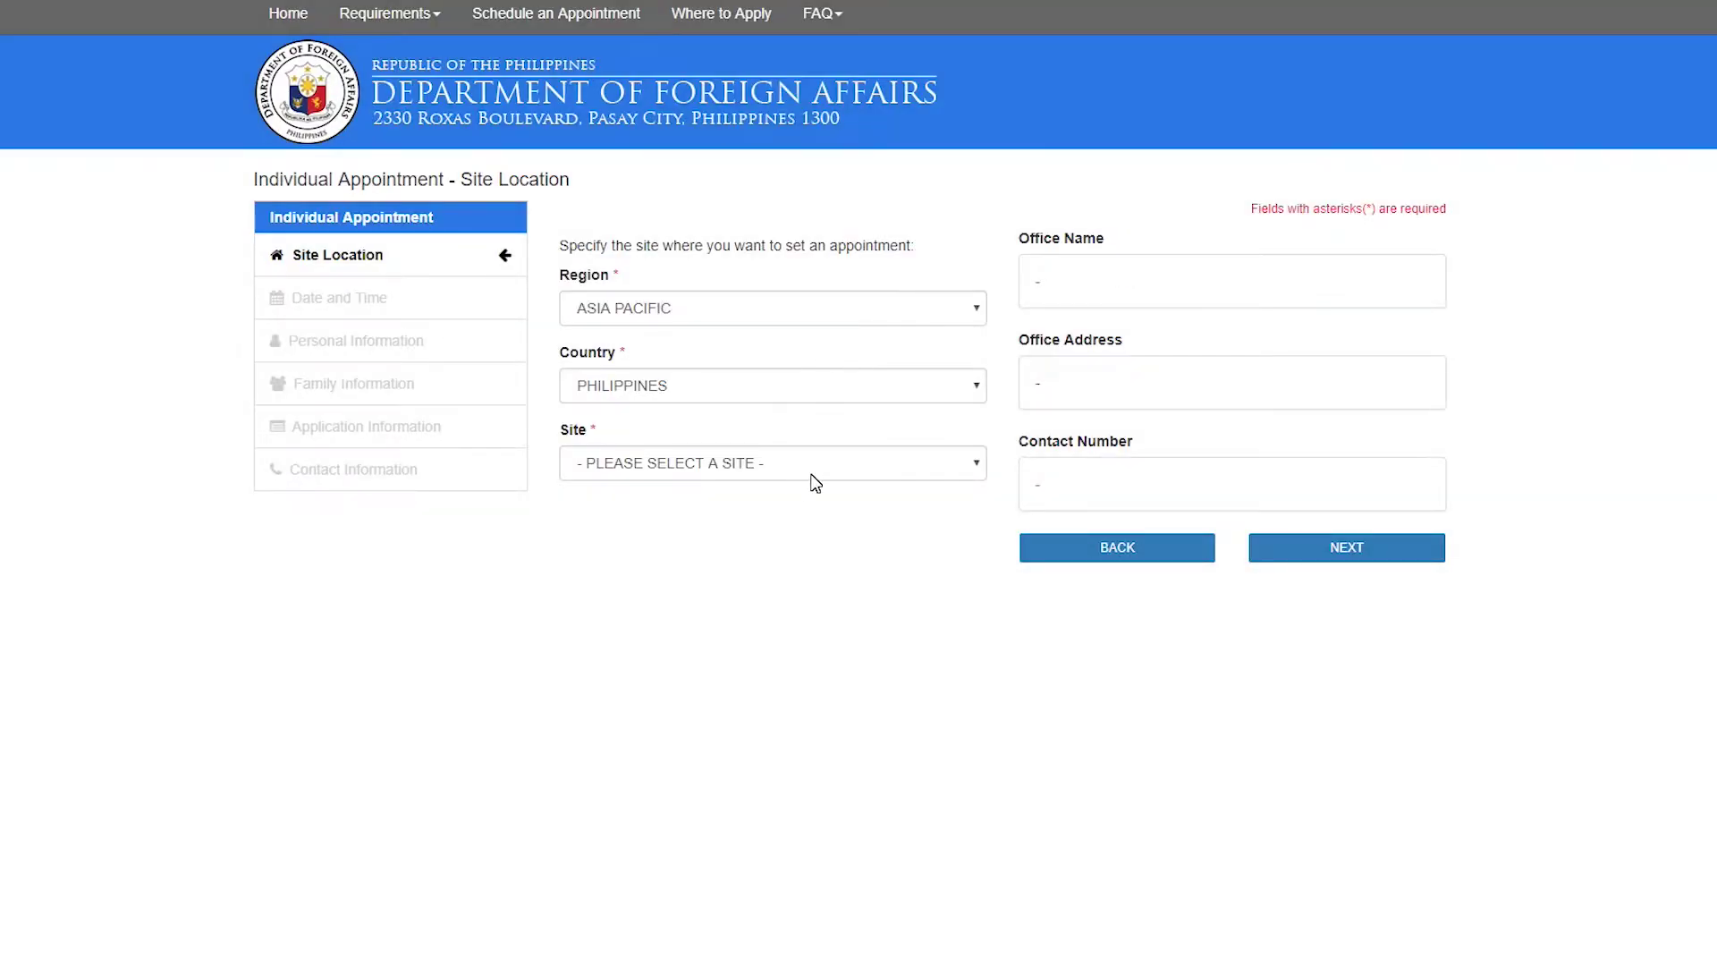
left_click(817, 466)
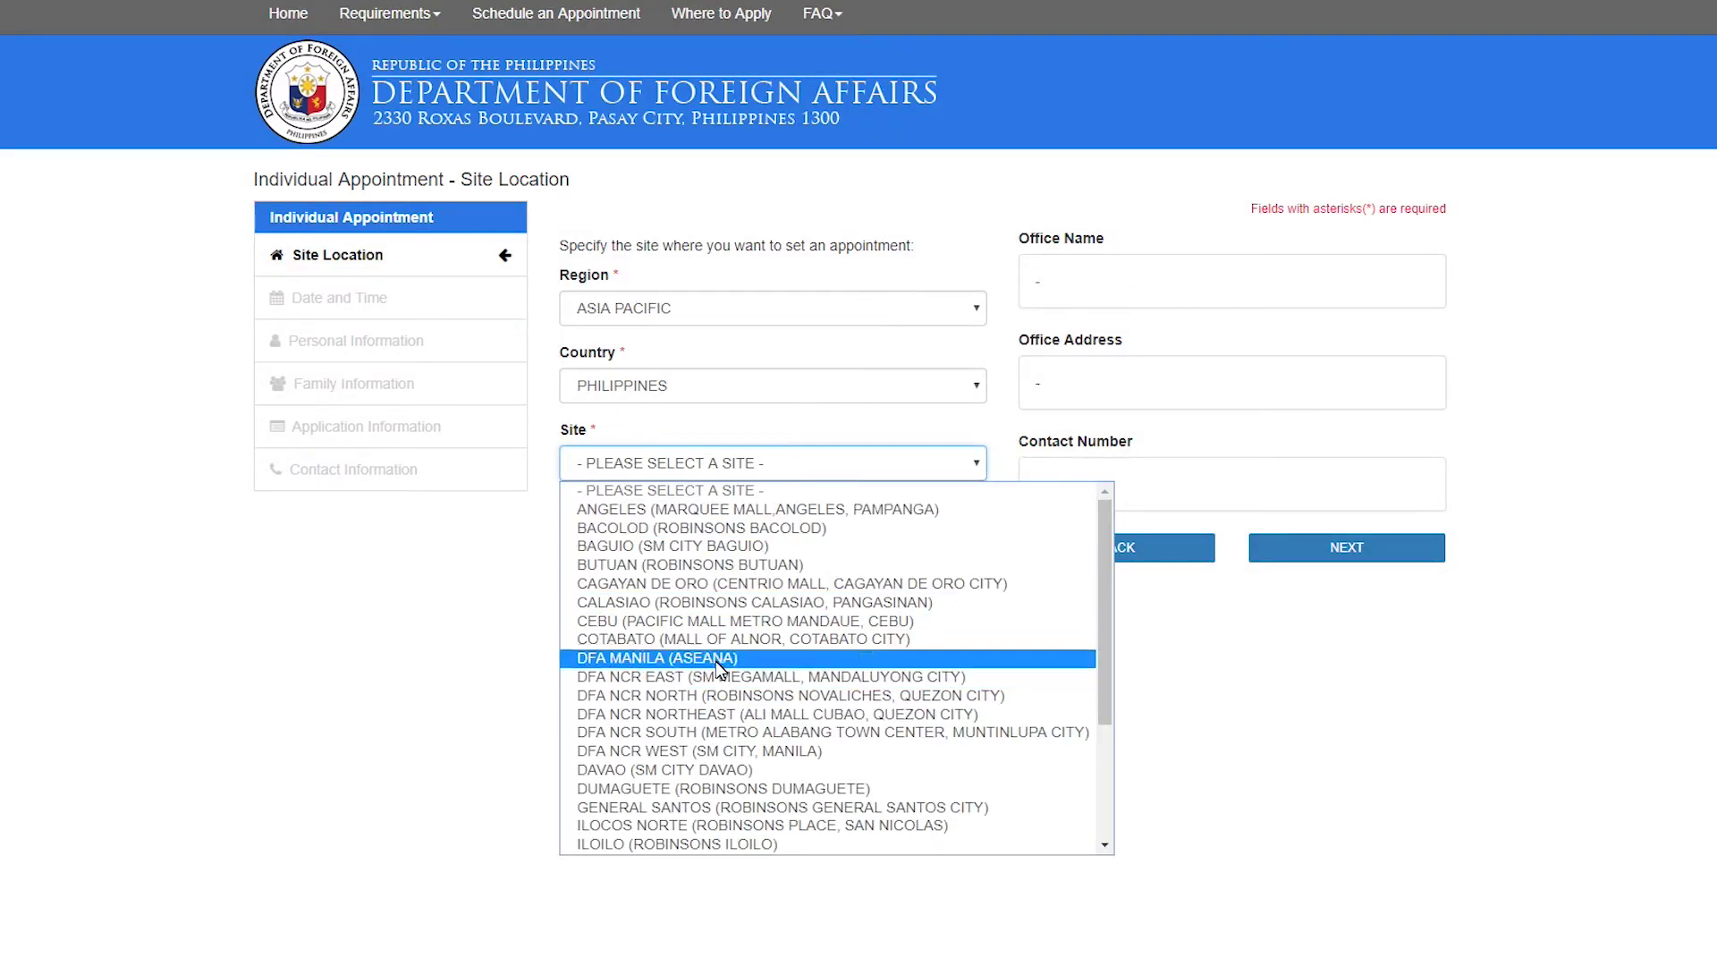
left_click(704, 586)
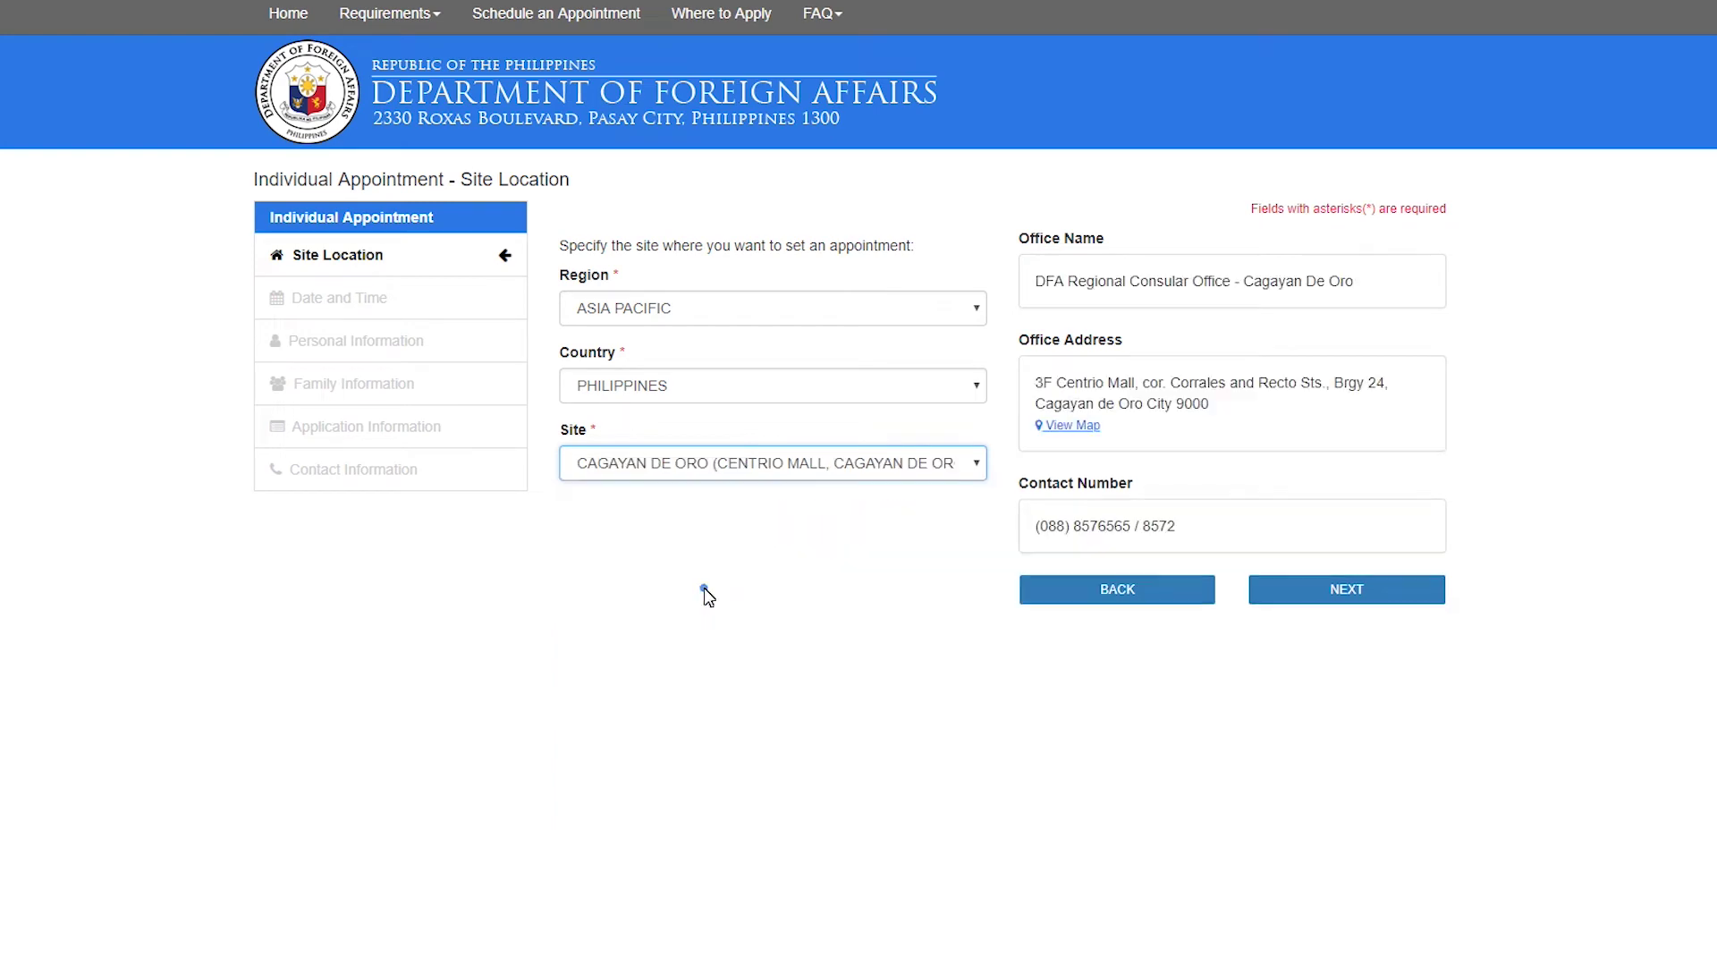
left_click(1285, 592)
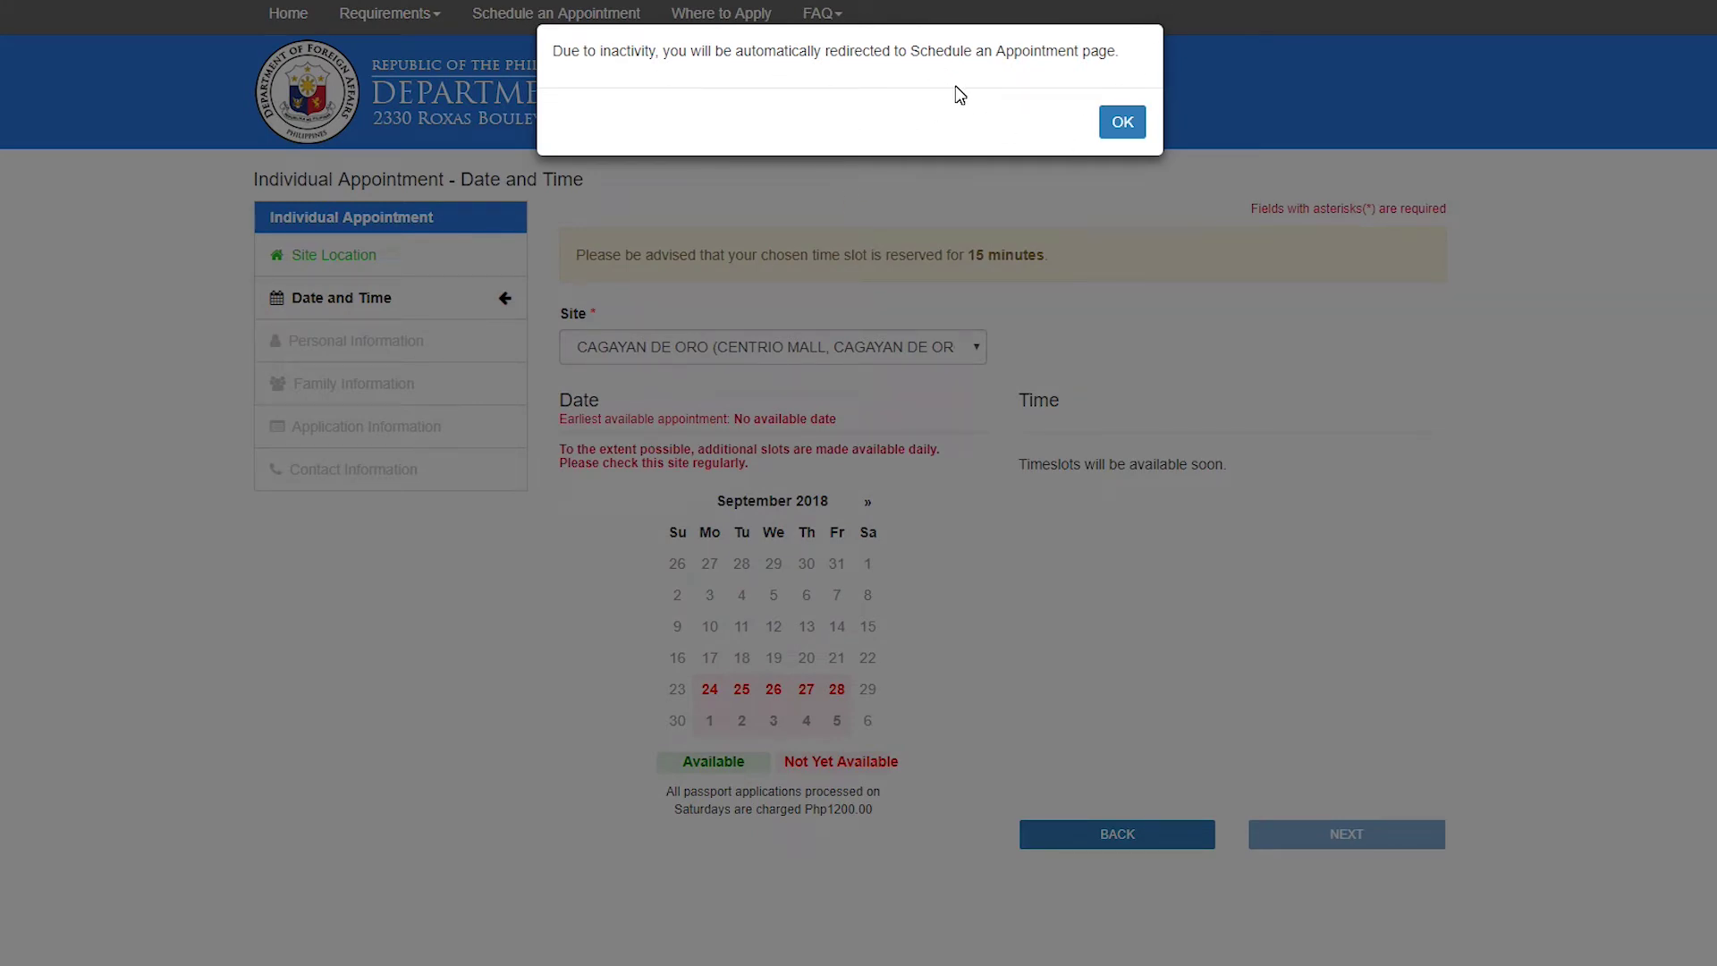
Step: Leave the timed-out booking, accept the terms and start a fresh individual appointment
left_click(1115, 125)
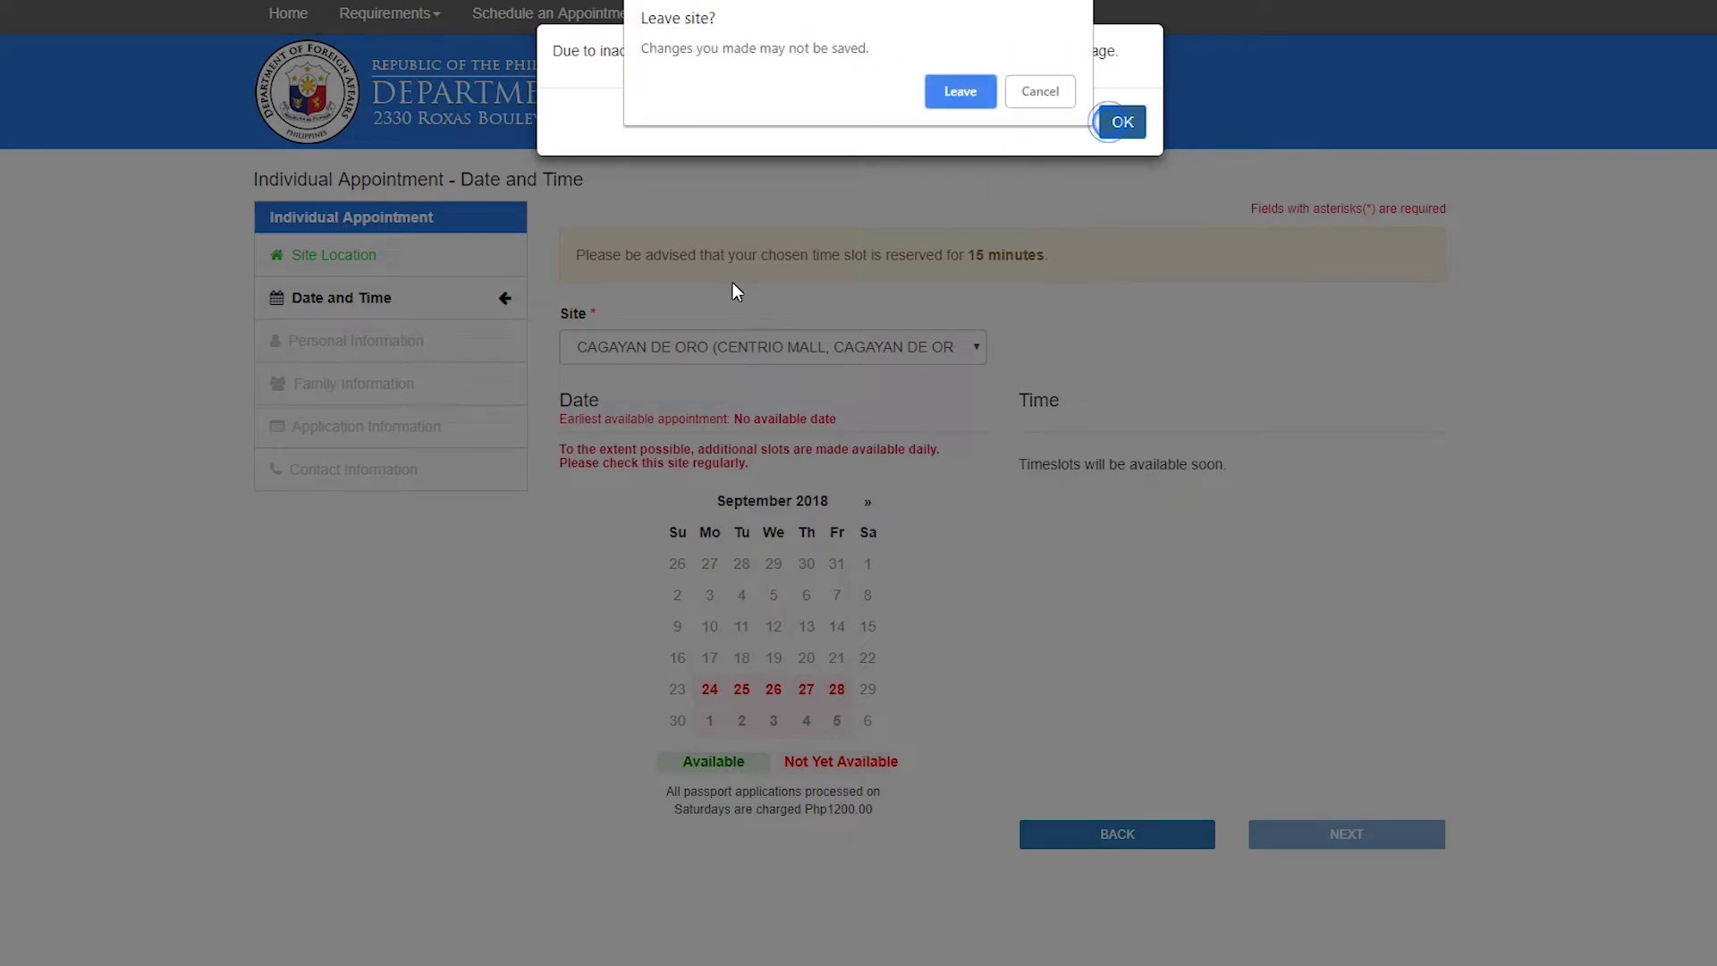
left_click(964, 94)
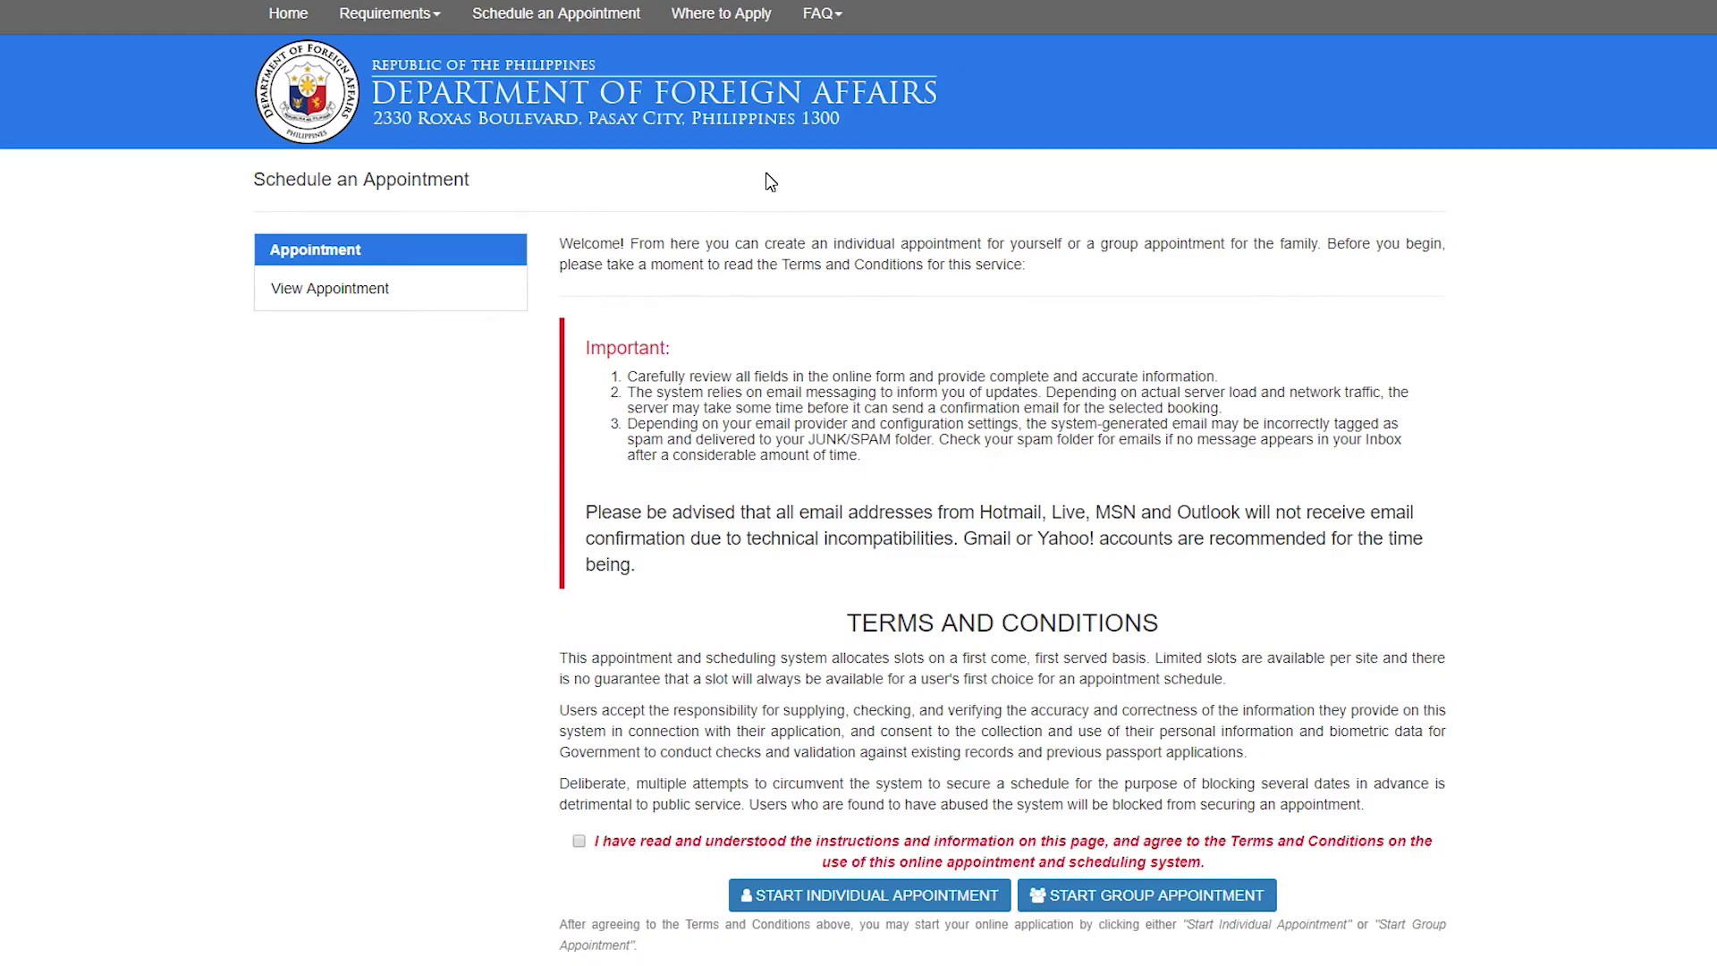
scroll(723, 668, "down", 1)
left_click(579, 767)
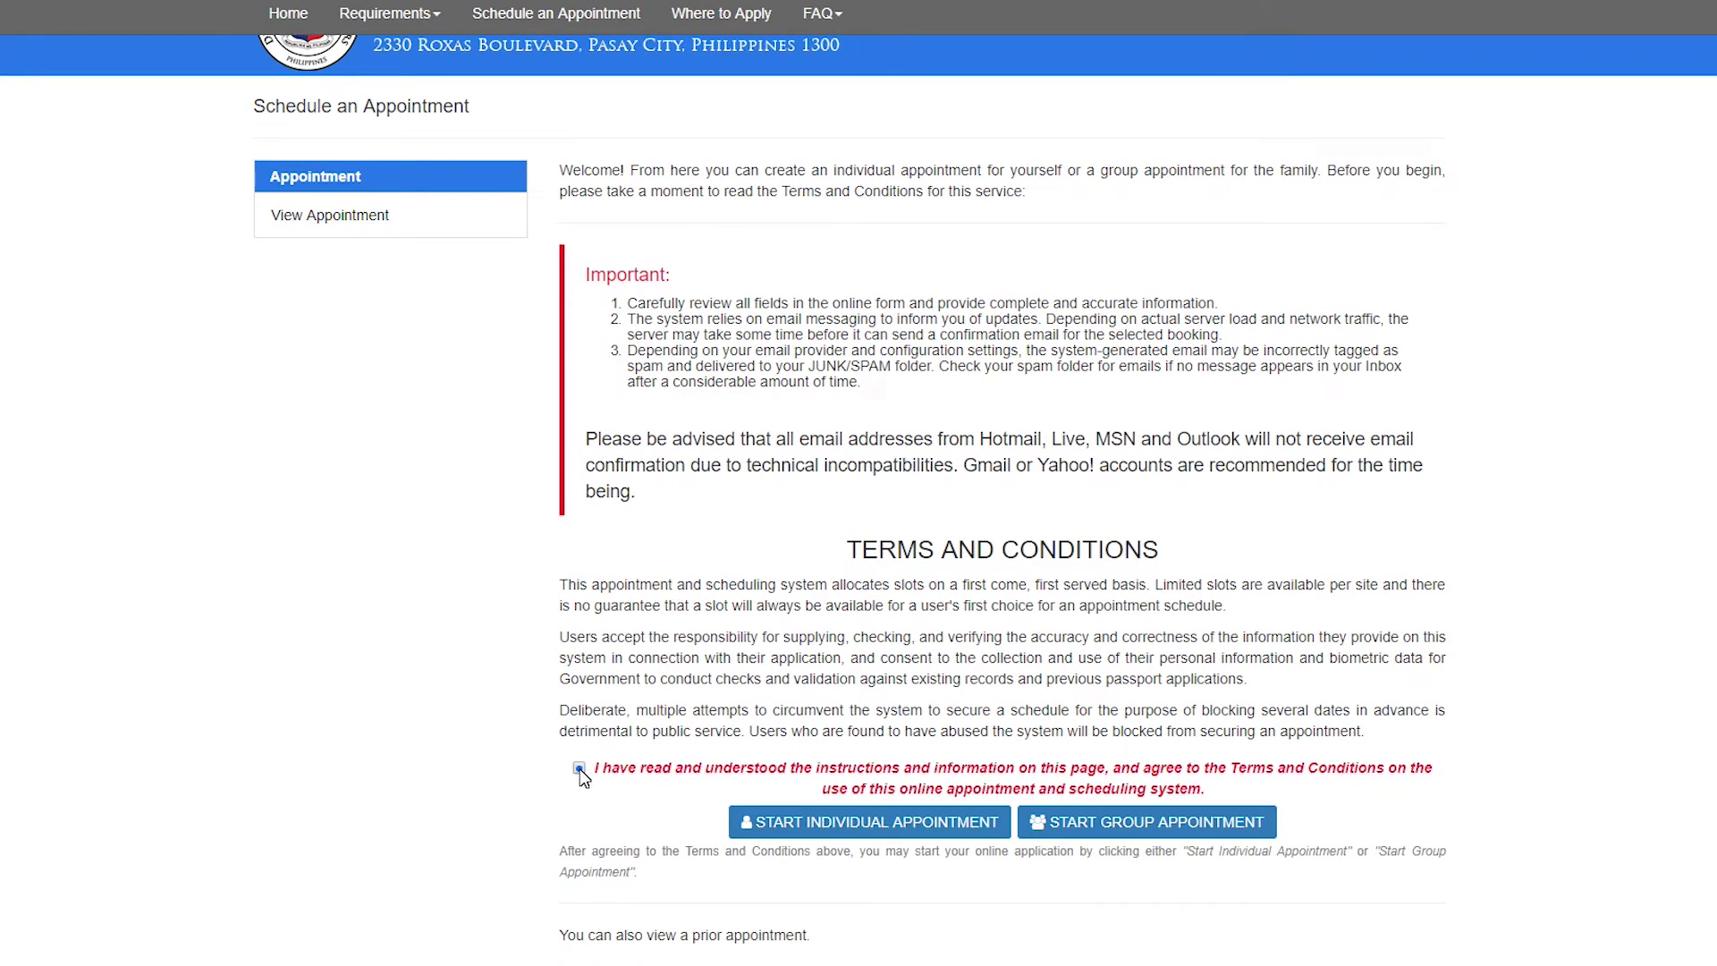
left_click(771, 818)
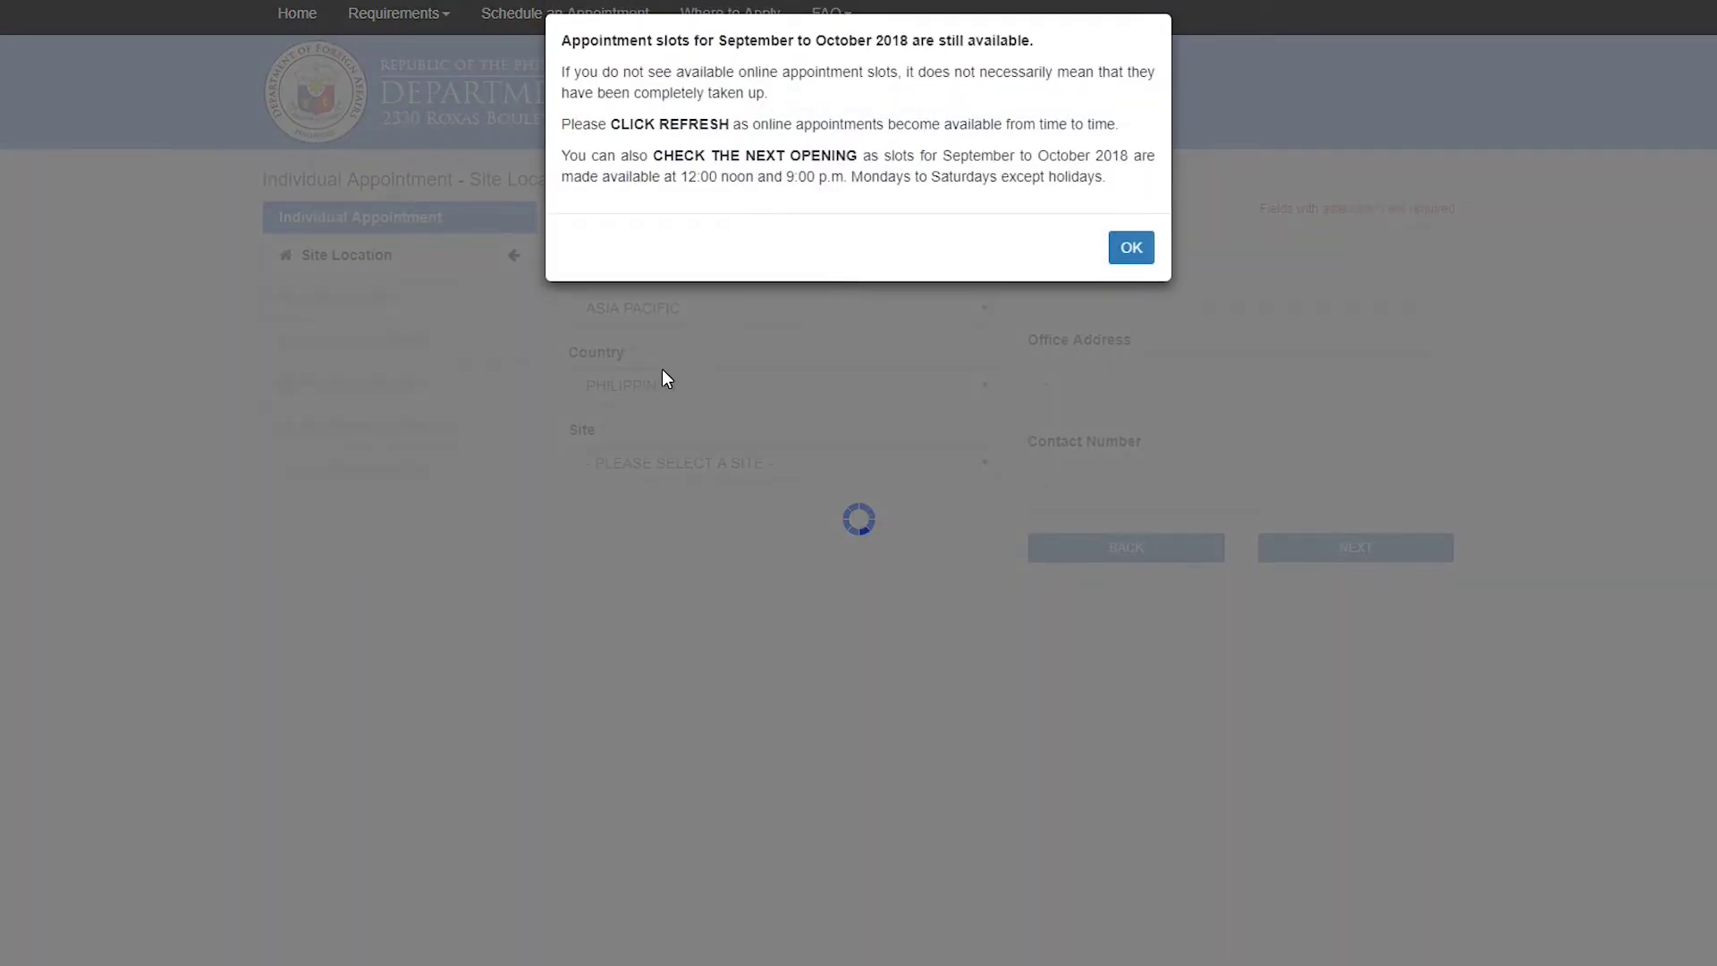
Step: Select Cagayan De Oro as the site and proceed to choosing date and time
left_click(1138, 254)
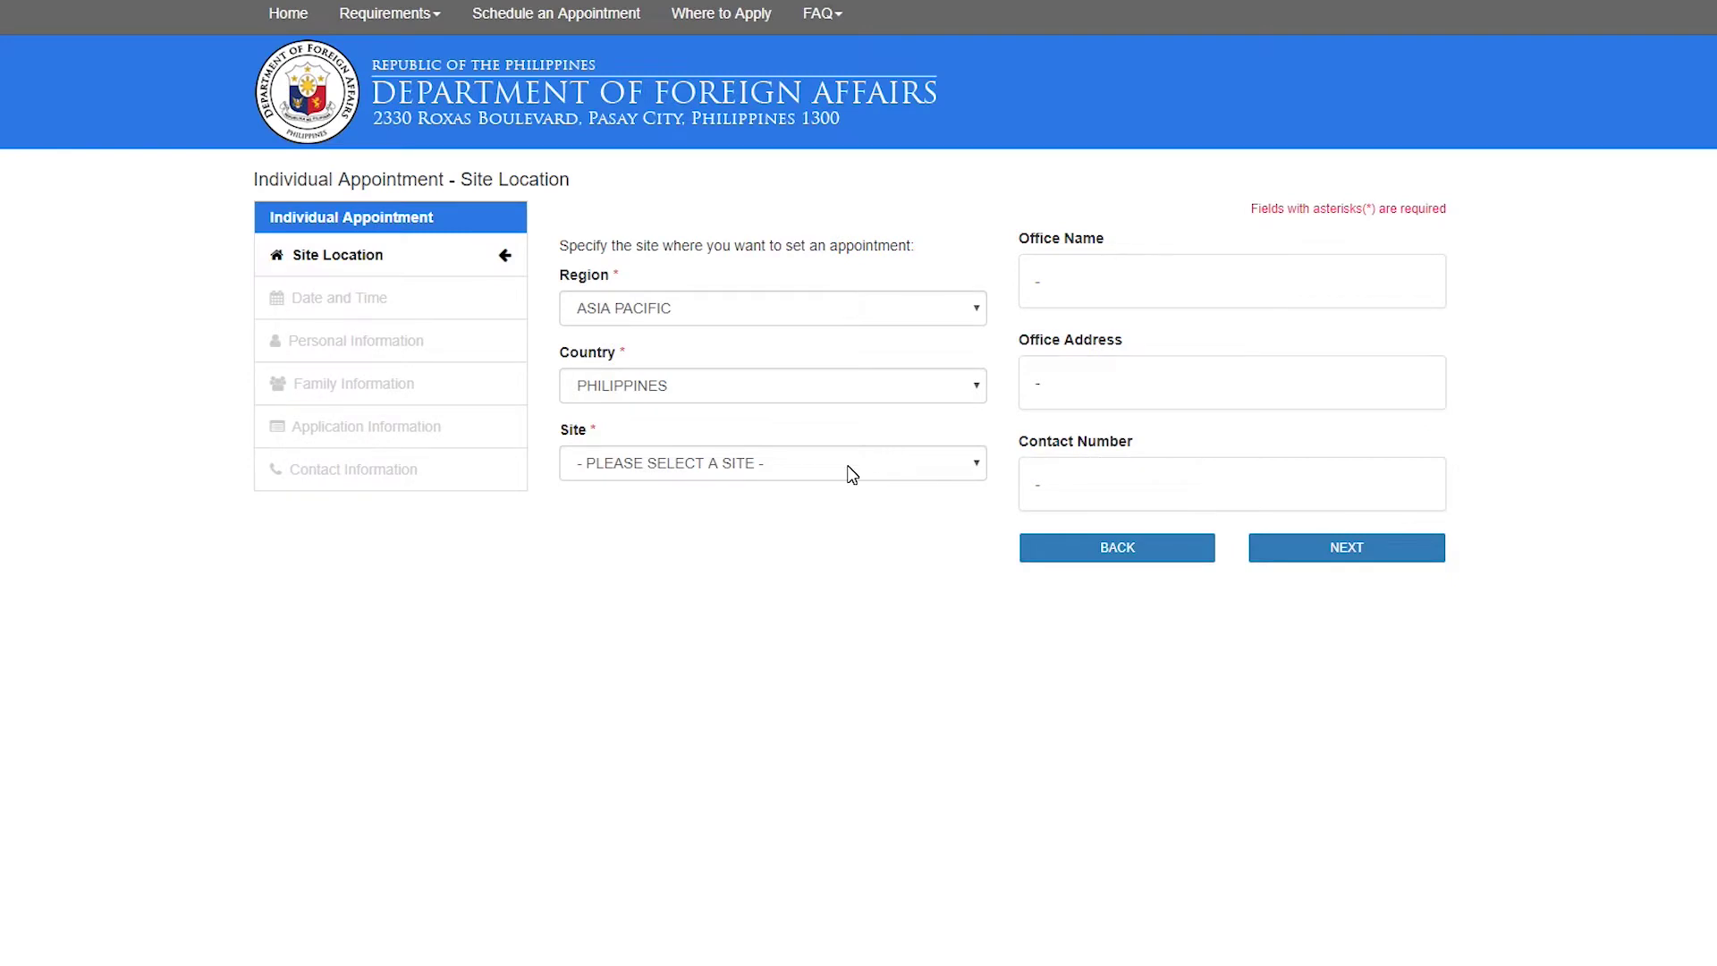
left_click(850, 465)
left_click(697, 583)
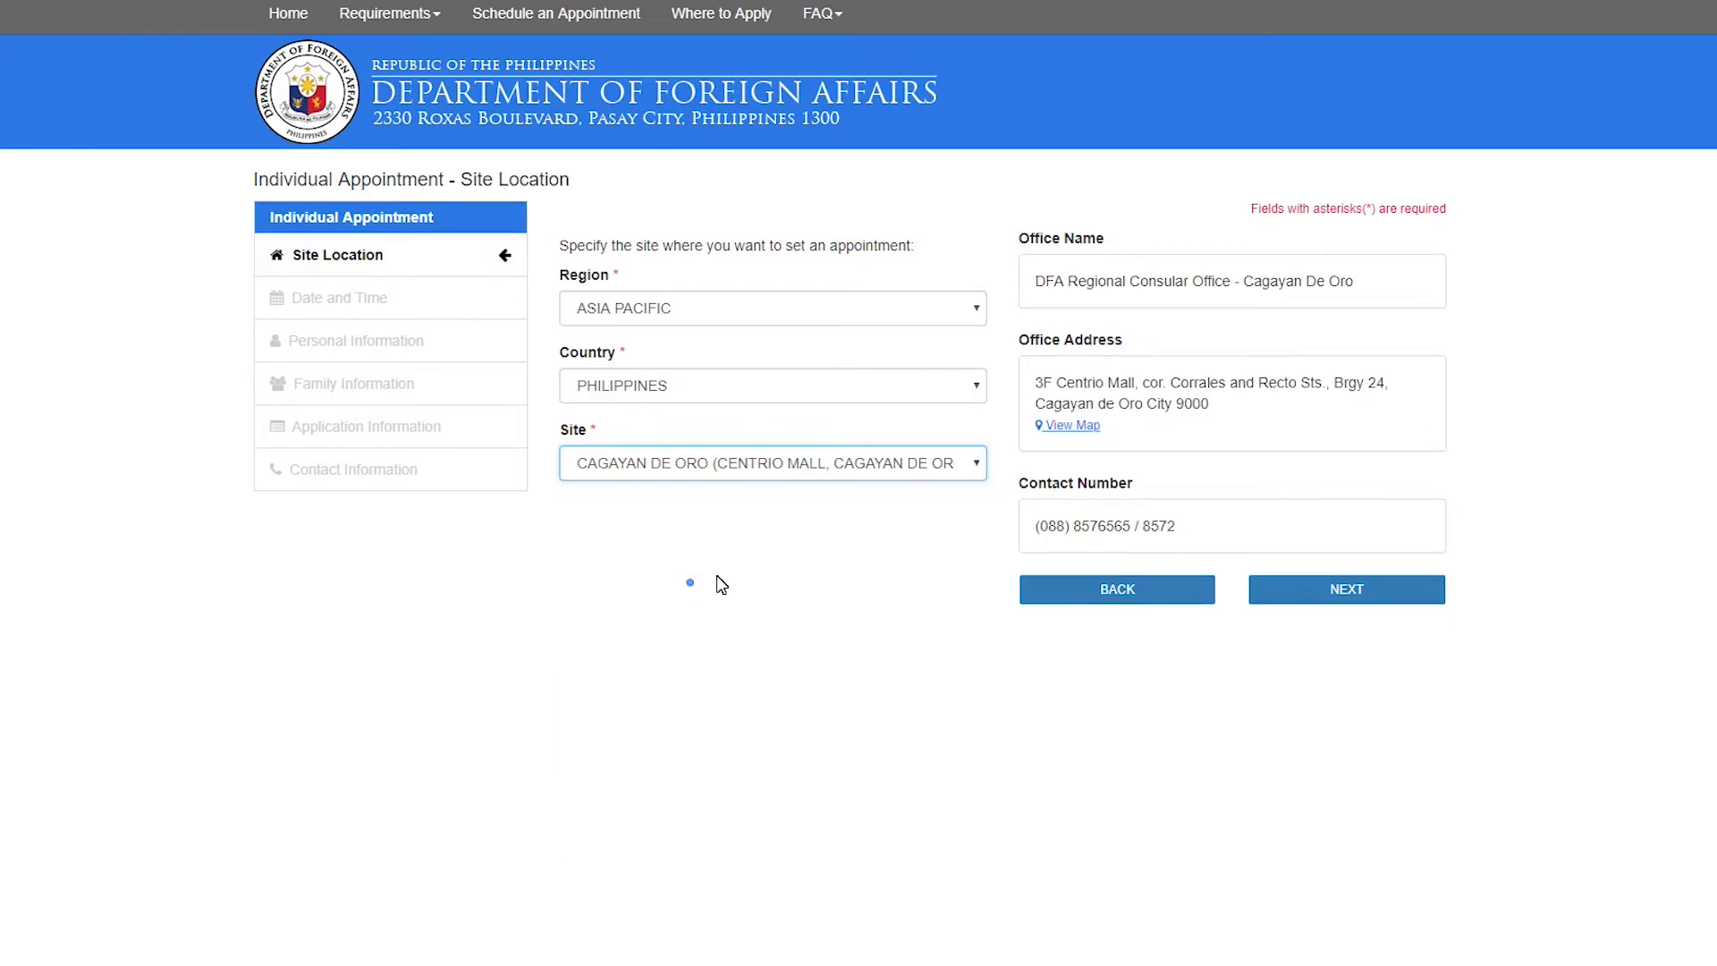
left_click(1308, 590)
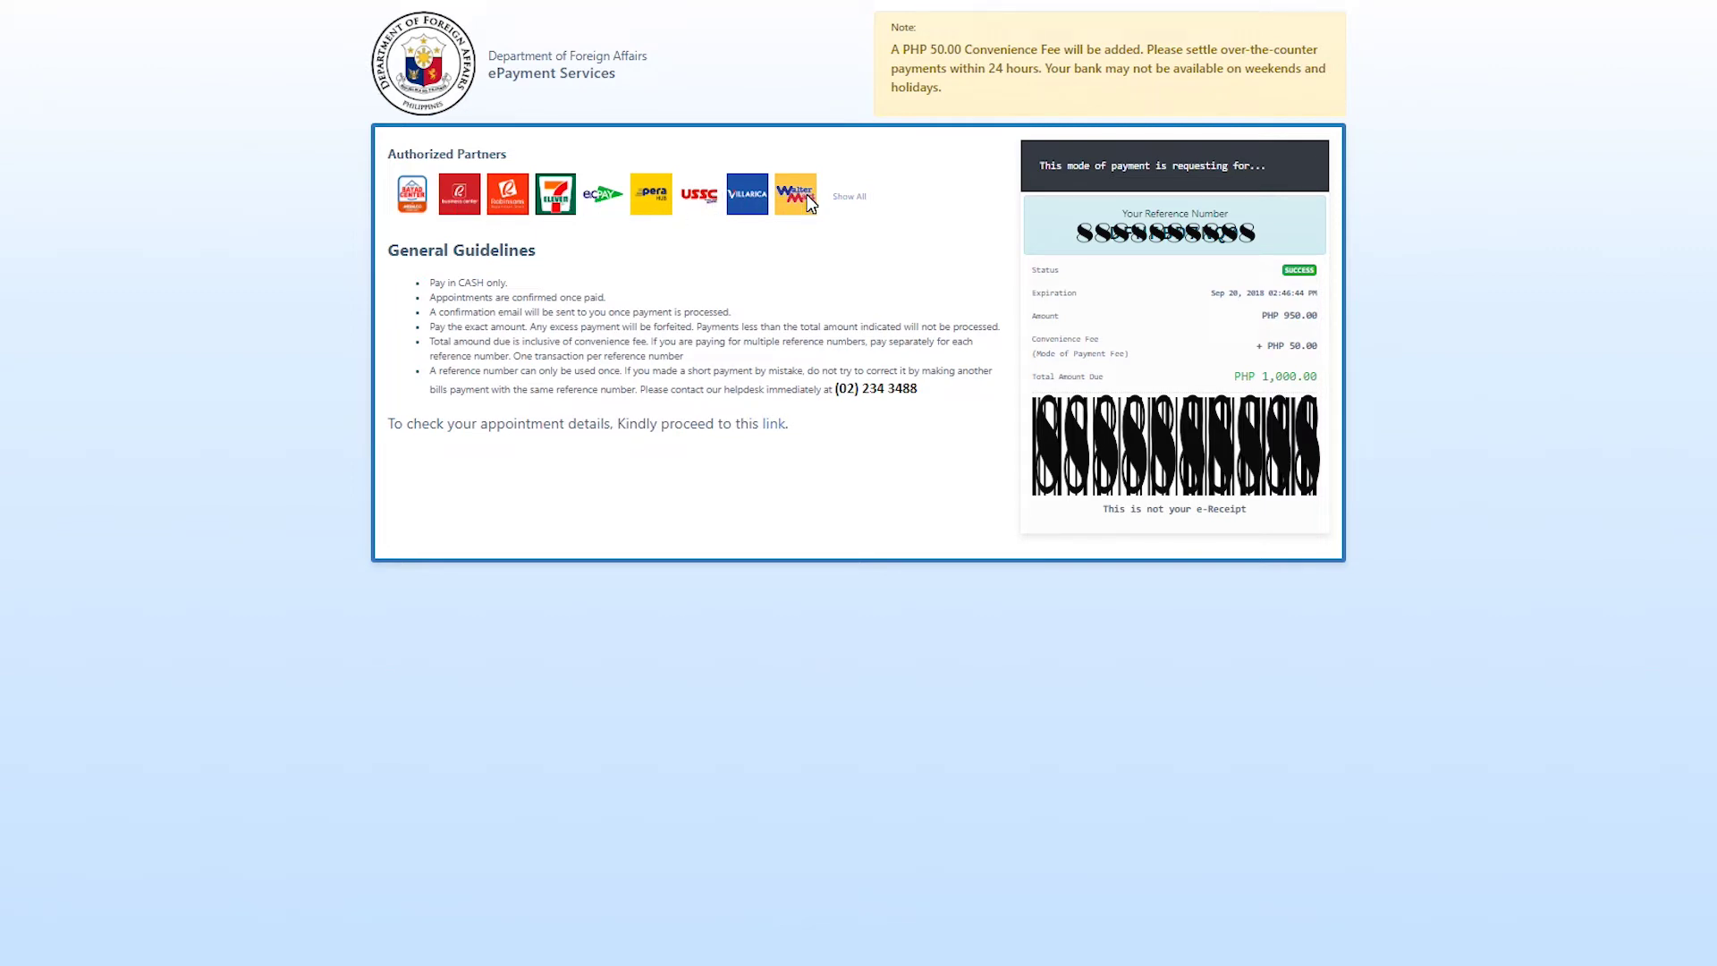
Step: Show the full list of authorized payment partners
left_click(851, 197)
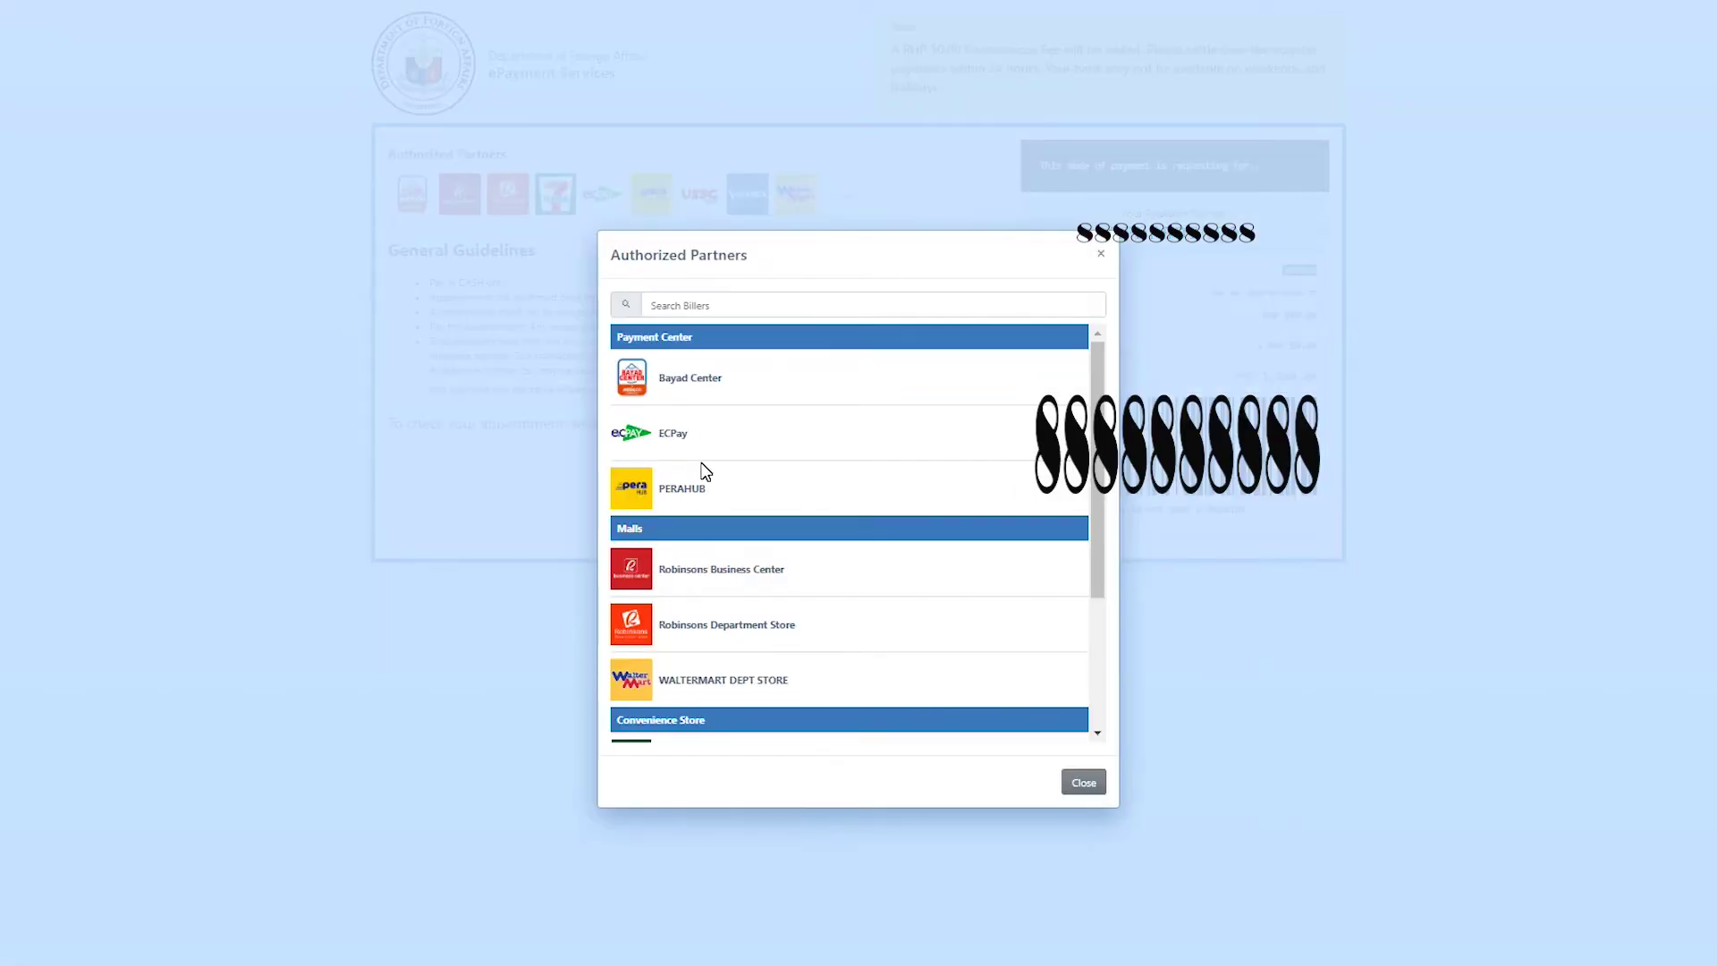
Step: Scroll through the authorized payment partners list of payment centers, malls and stores
scroll(724, 485, "down", 3)
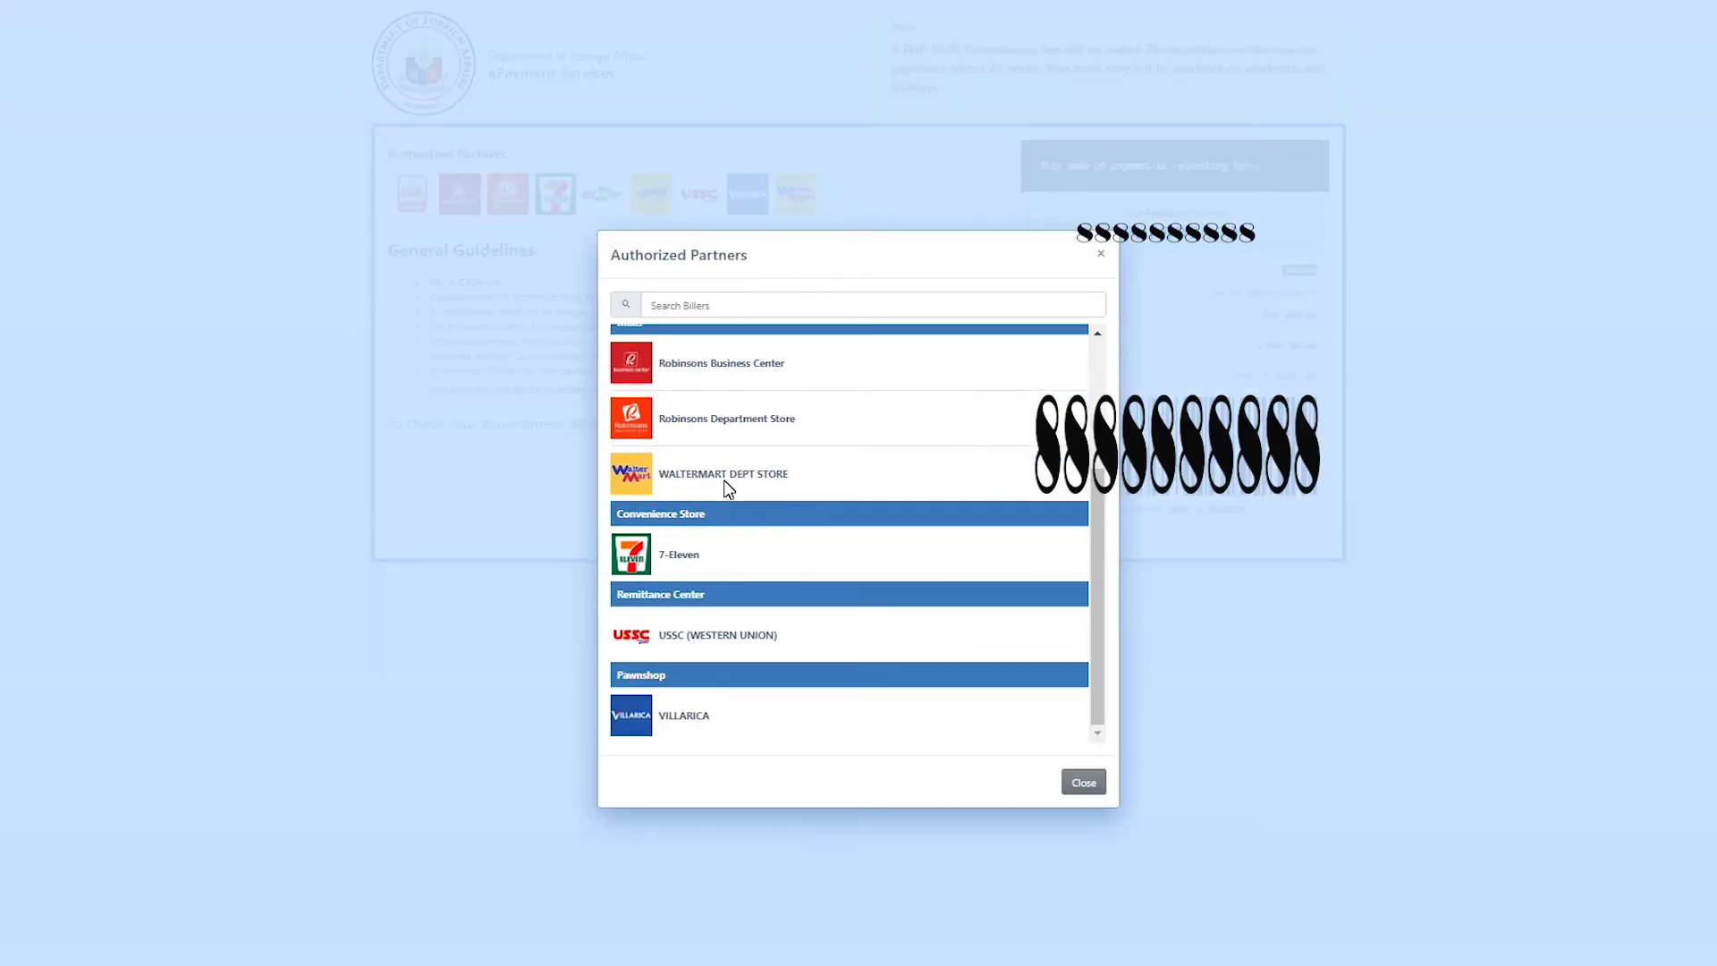
scroll(727, 489, "up", 3)
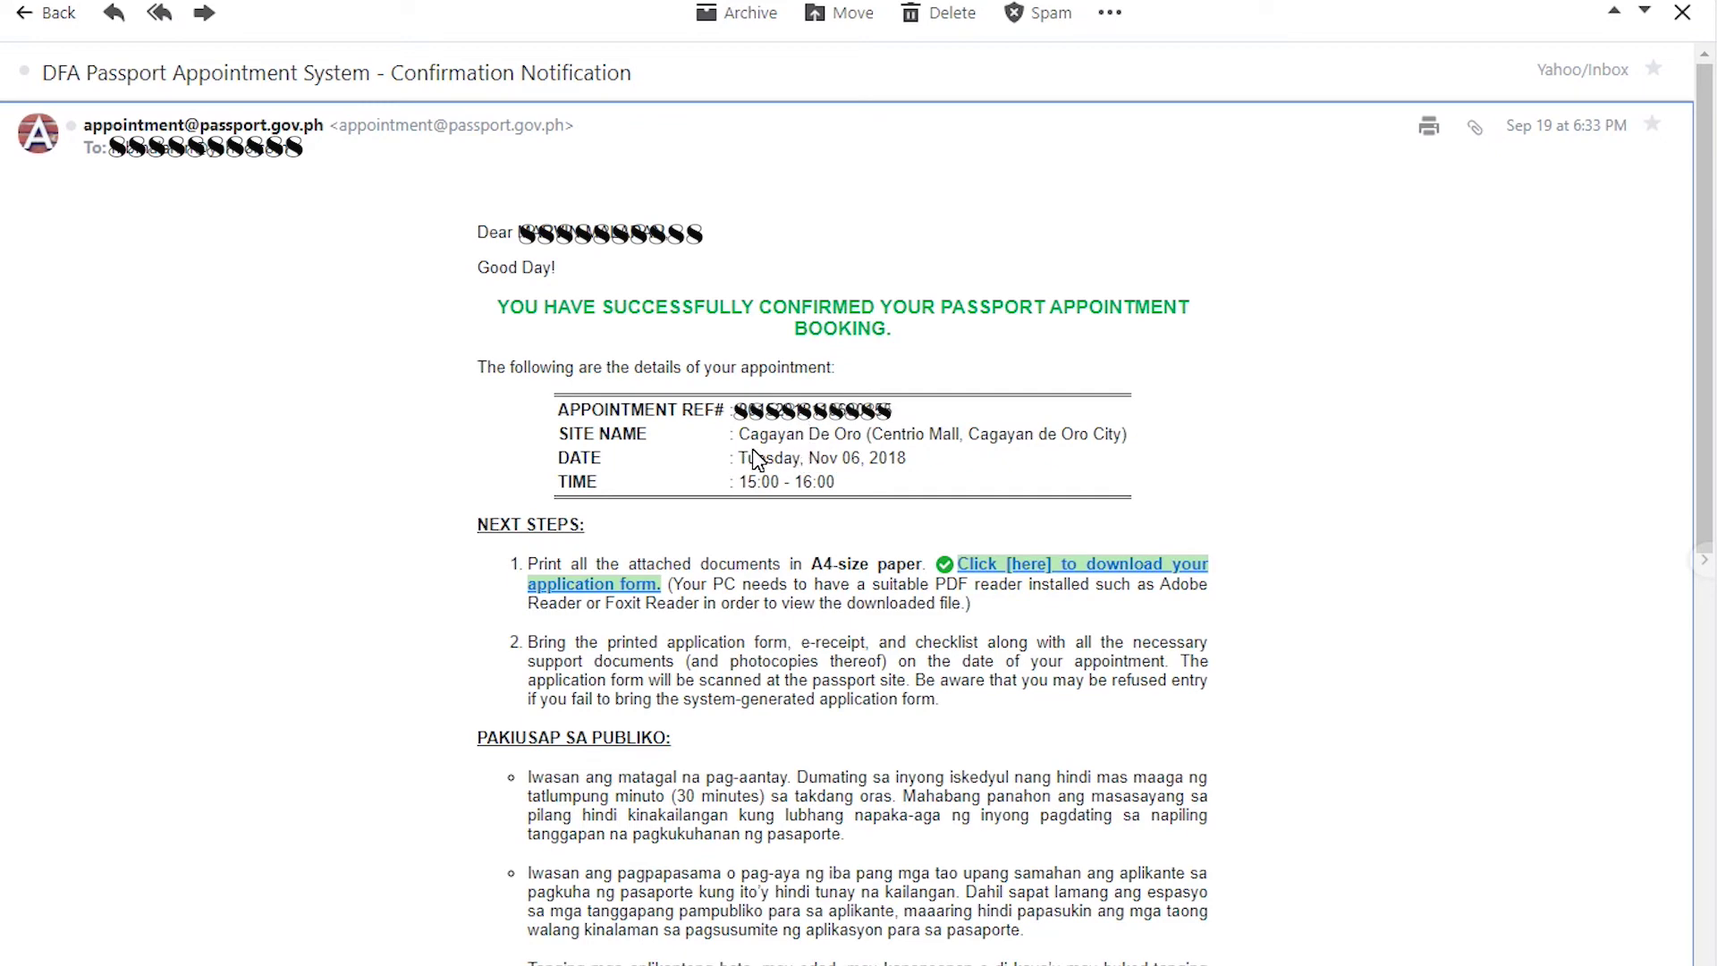
Step: Scroll the appointment document down to its Important Reminders and Data Capturing Site steps
scroll(756, 456, "down", 2)
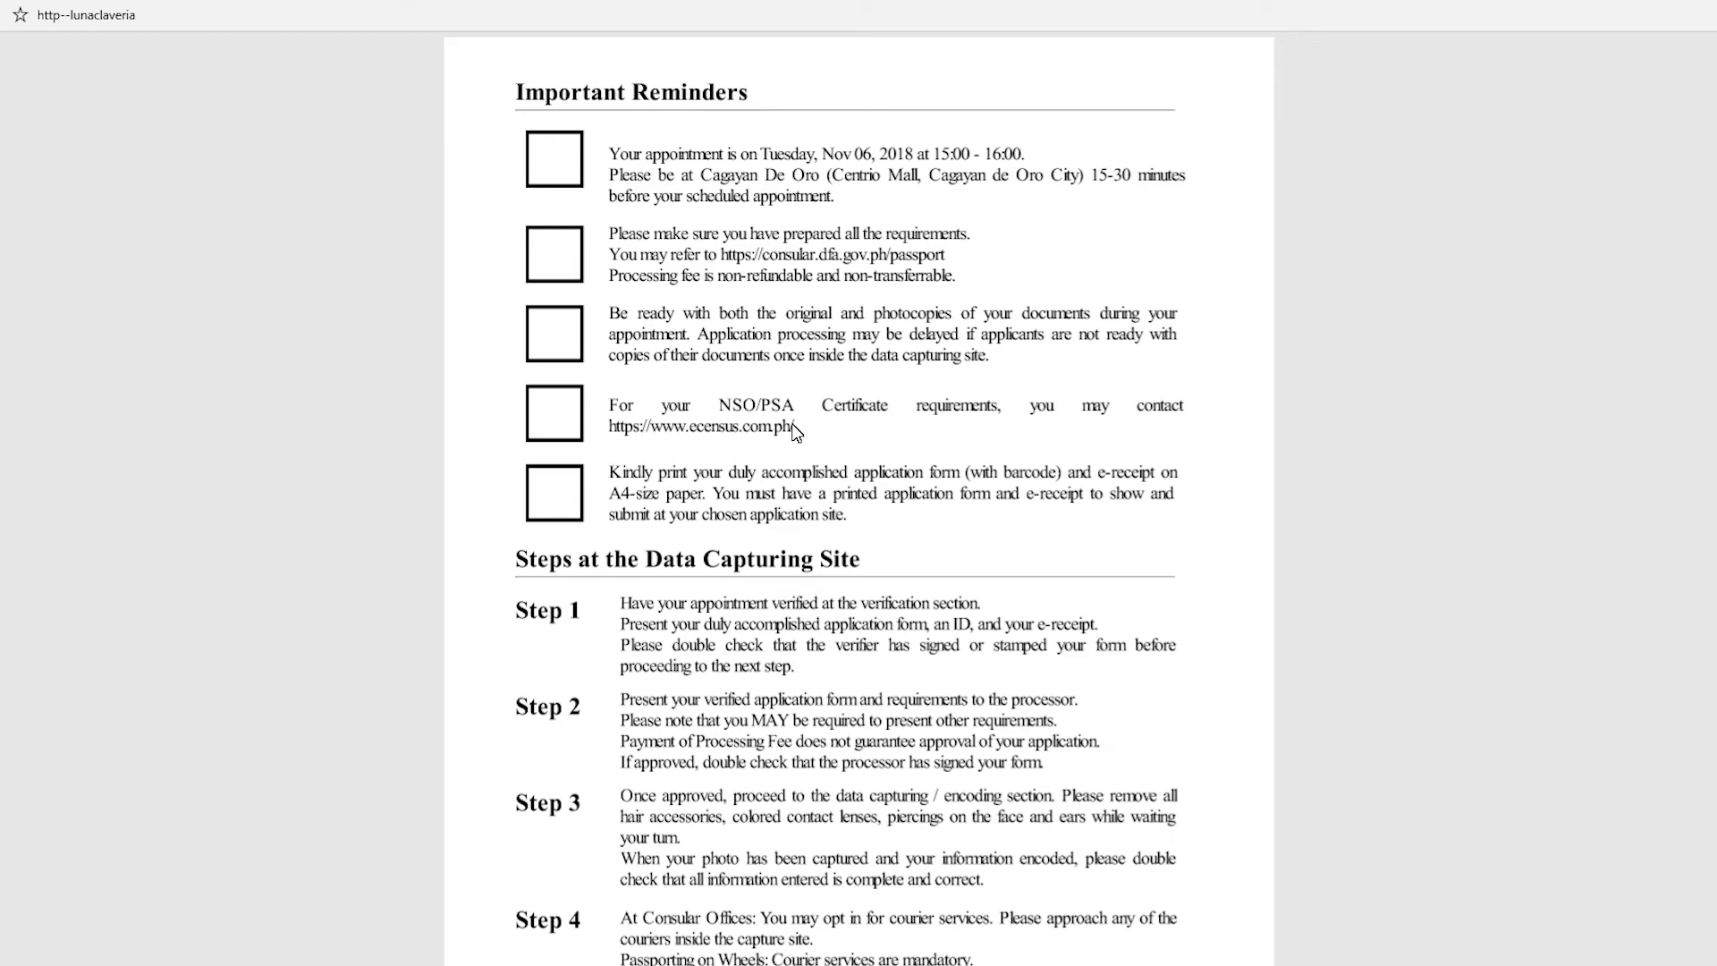
scroll(795, 431, "down", 3)
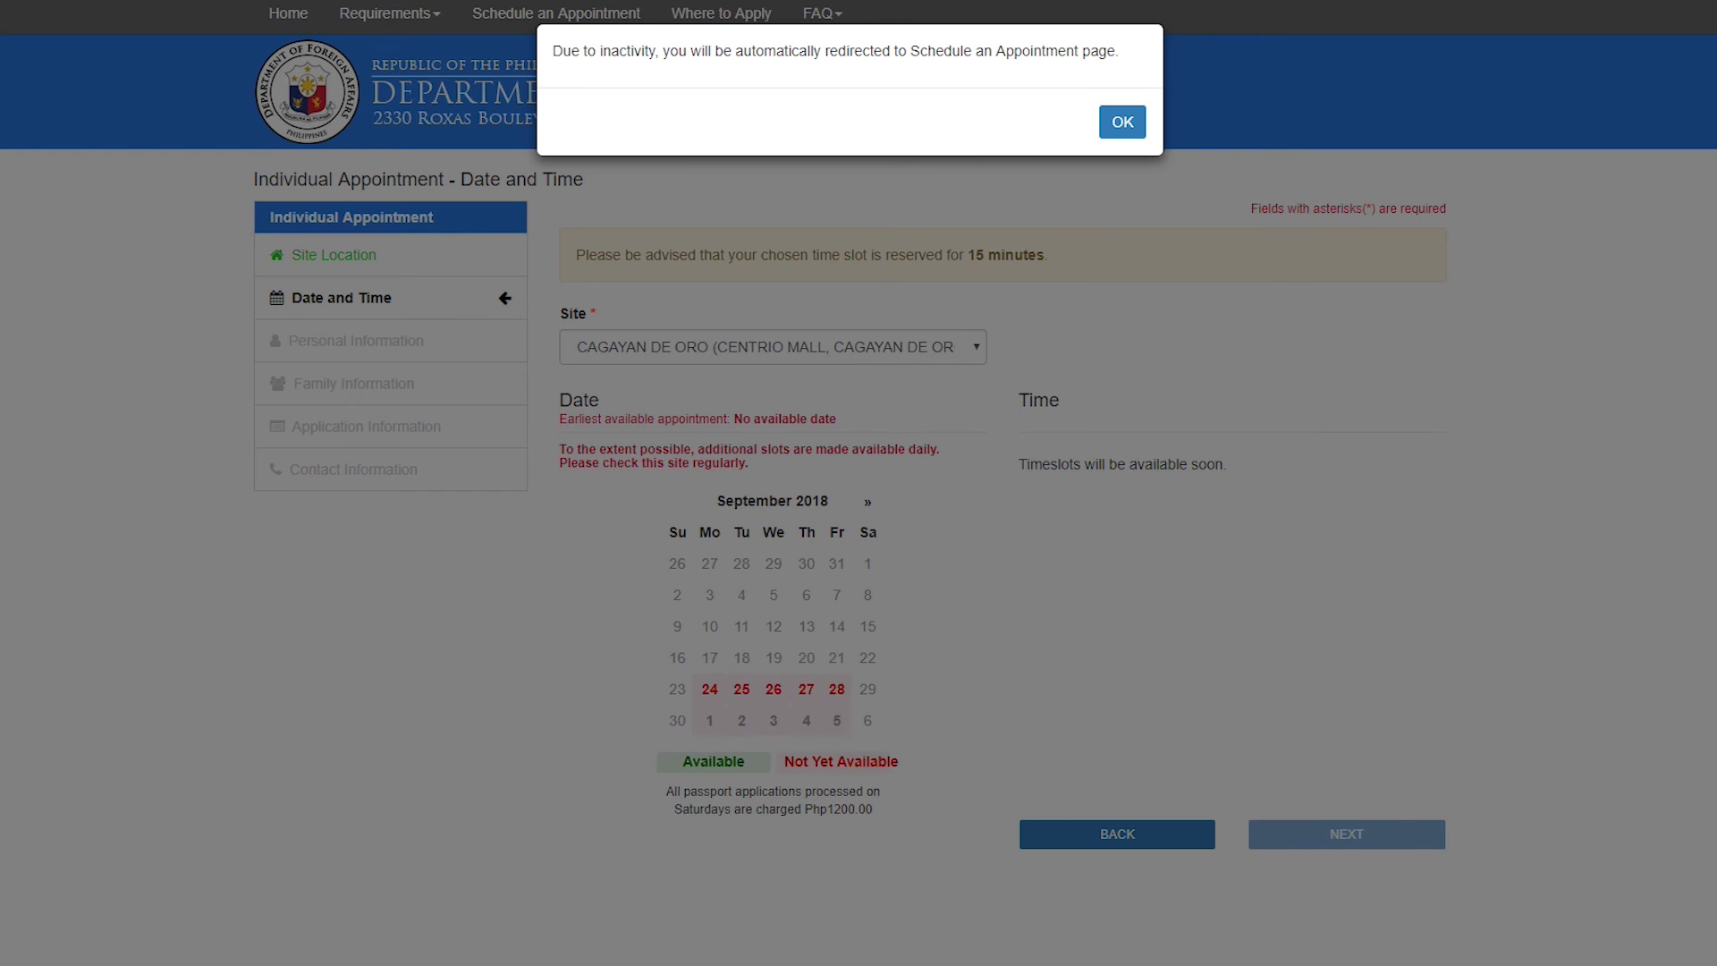
Step: Leave the timed-out booking, accept the terms and start a new individual appointment
left_click(1122, 121)
left_click(937, 86)
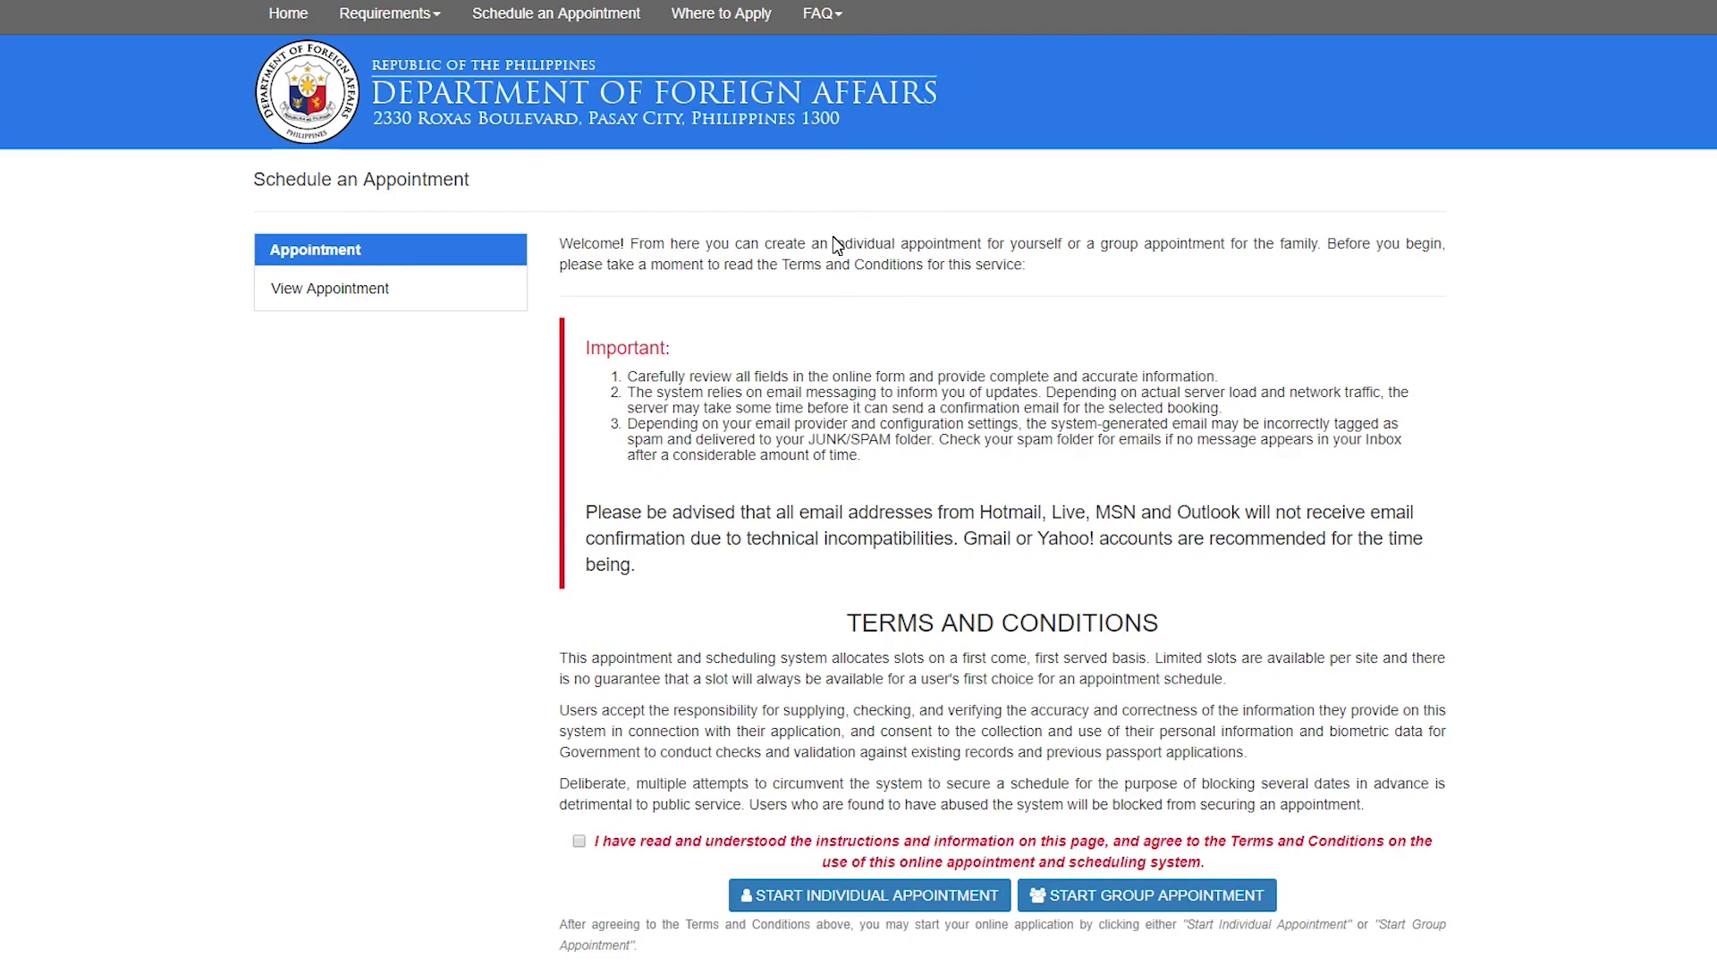
left_click(578, 841)
scroll(771, 791, "down", 1)
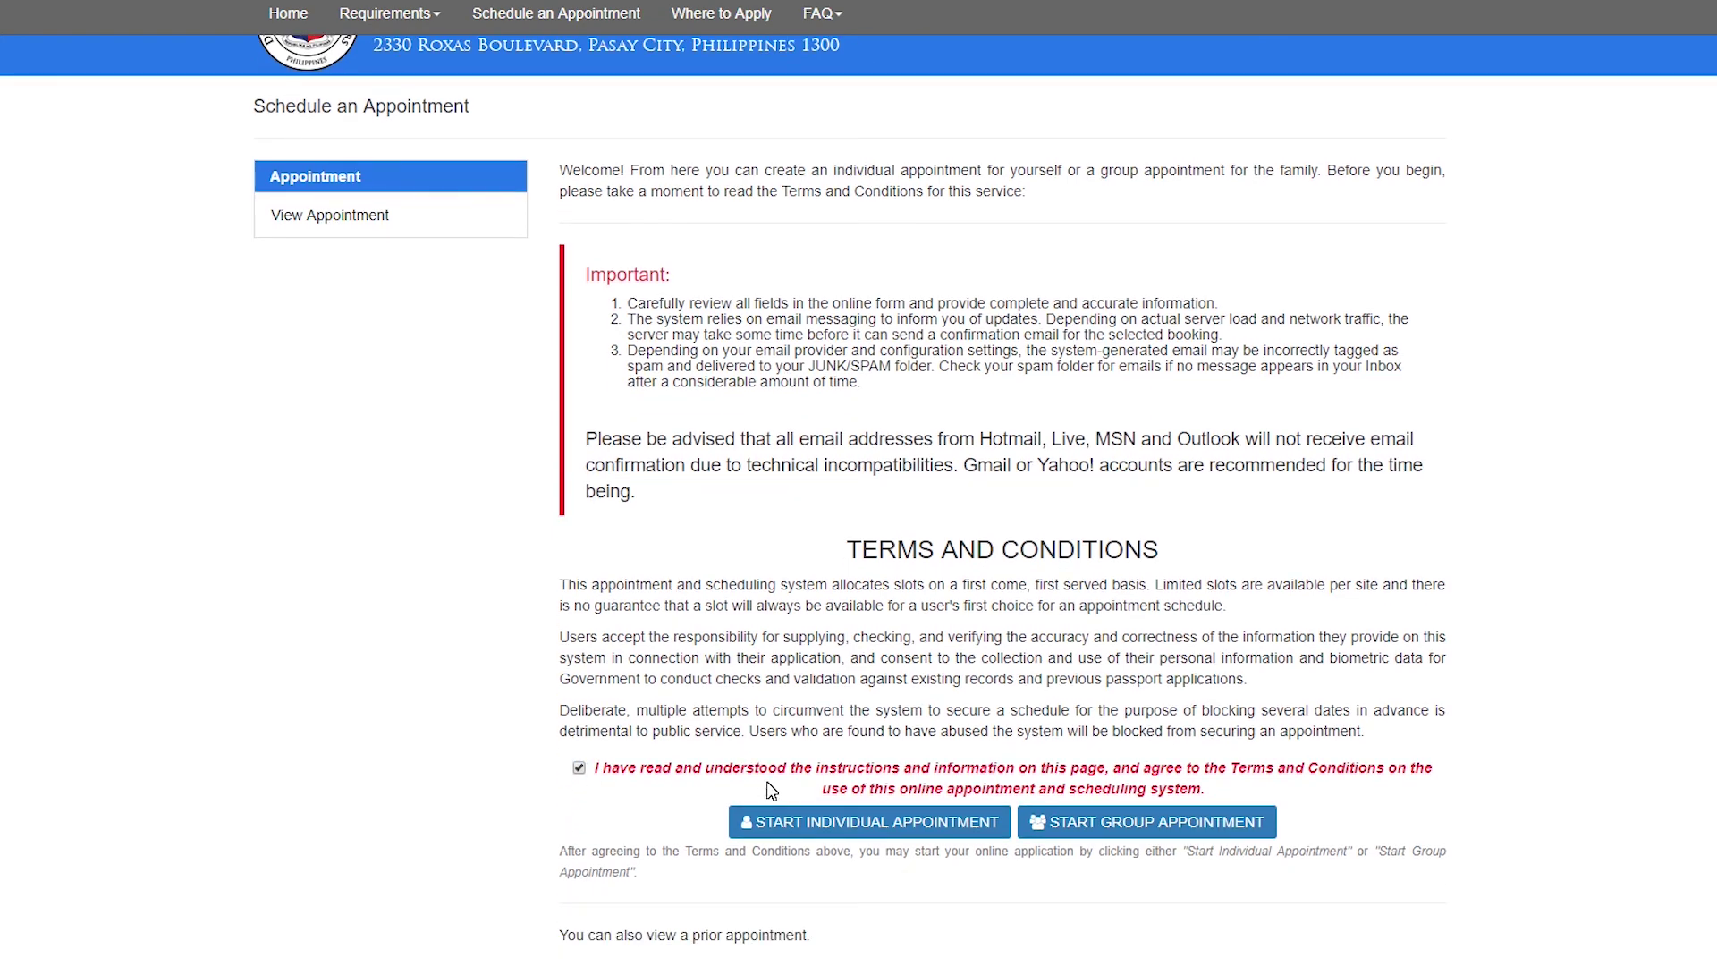
left_click(832, 818)
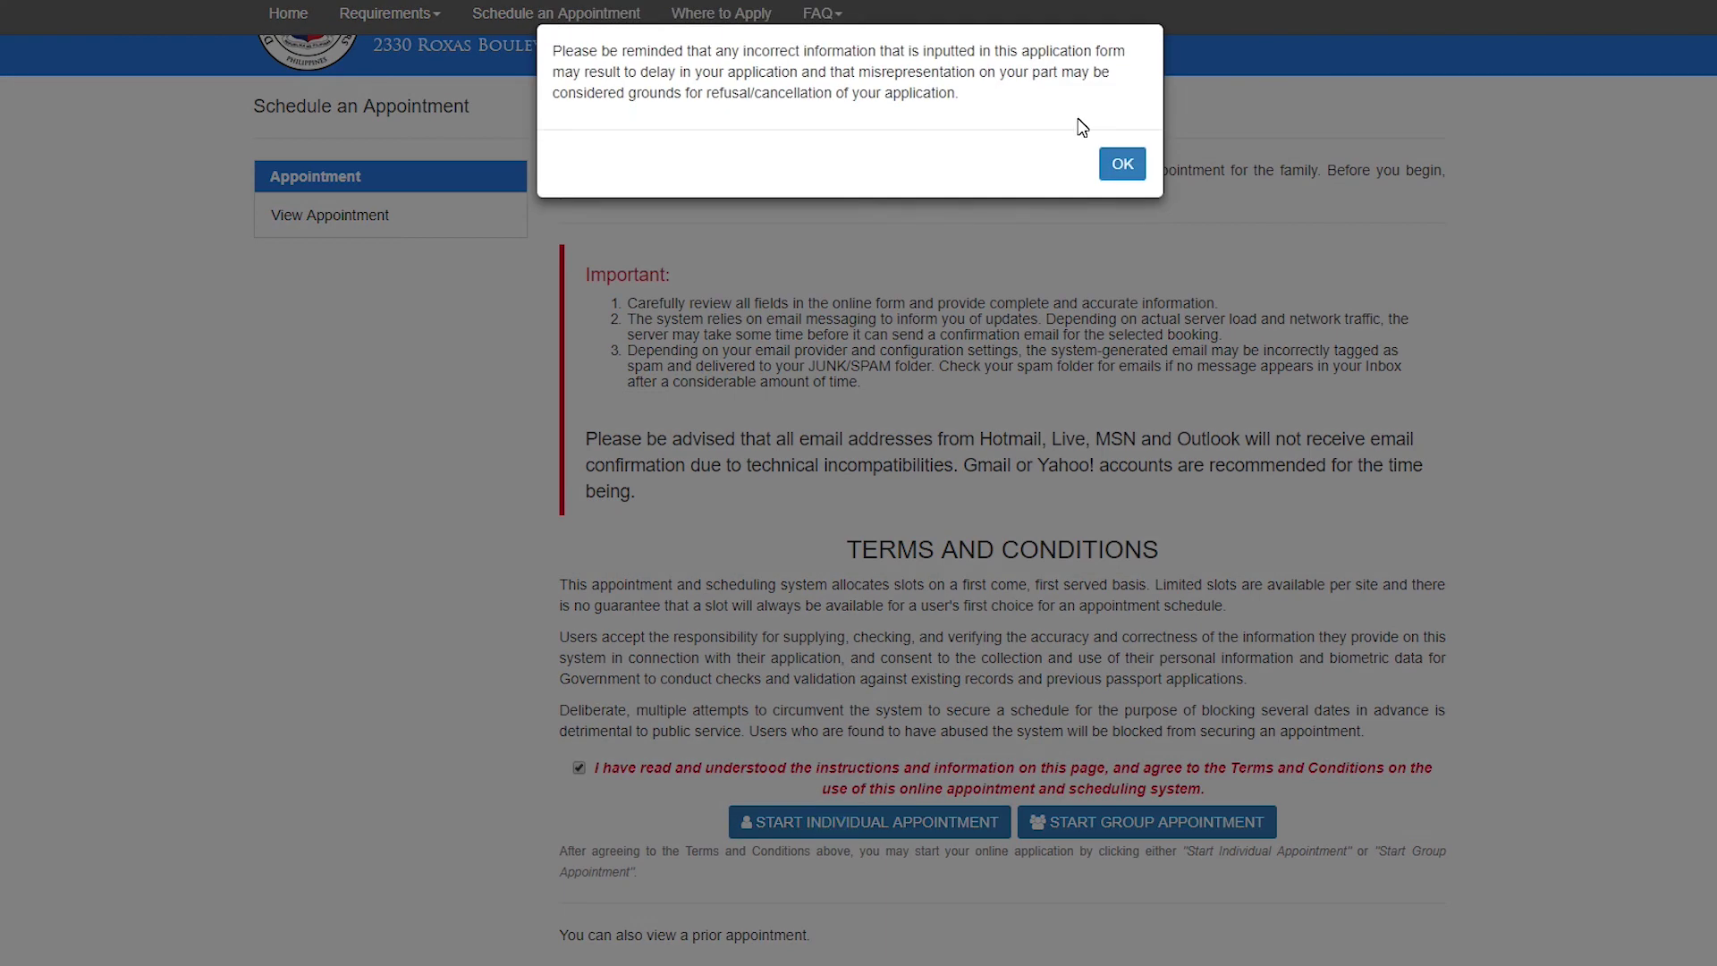
Step: Dismiss the two reminder notices, select the CAGAYAN DE ORO site and continue to Date and Time
left_click(1118, 168)
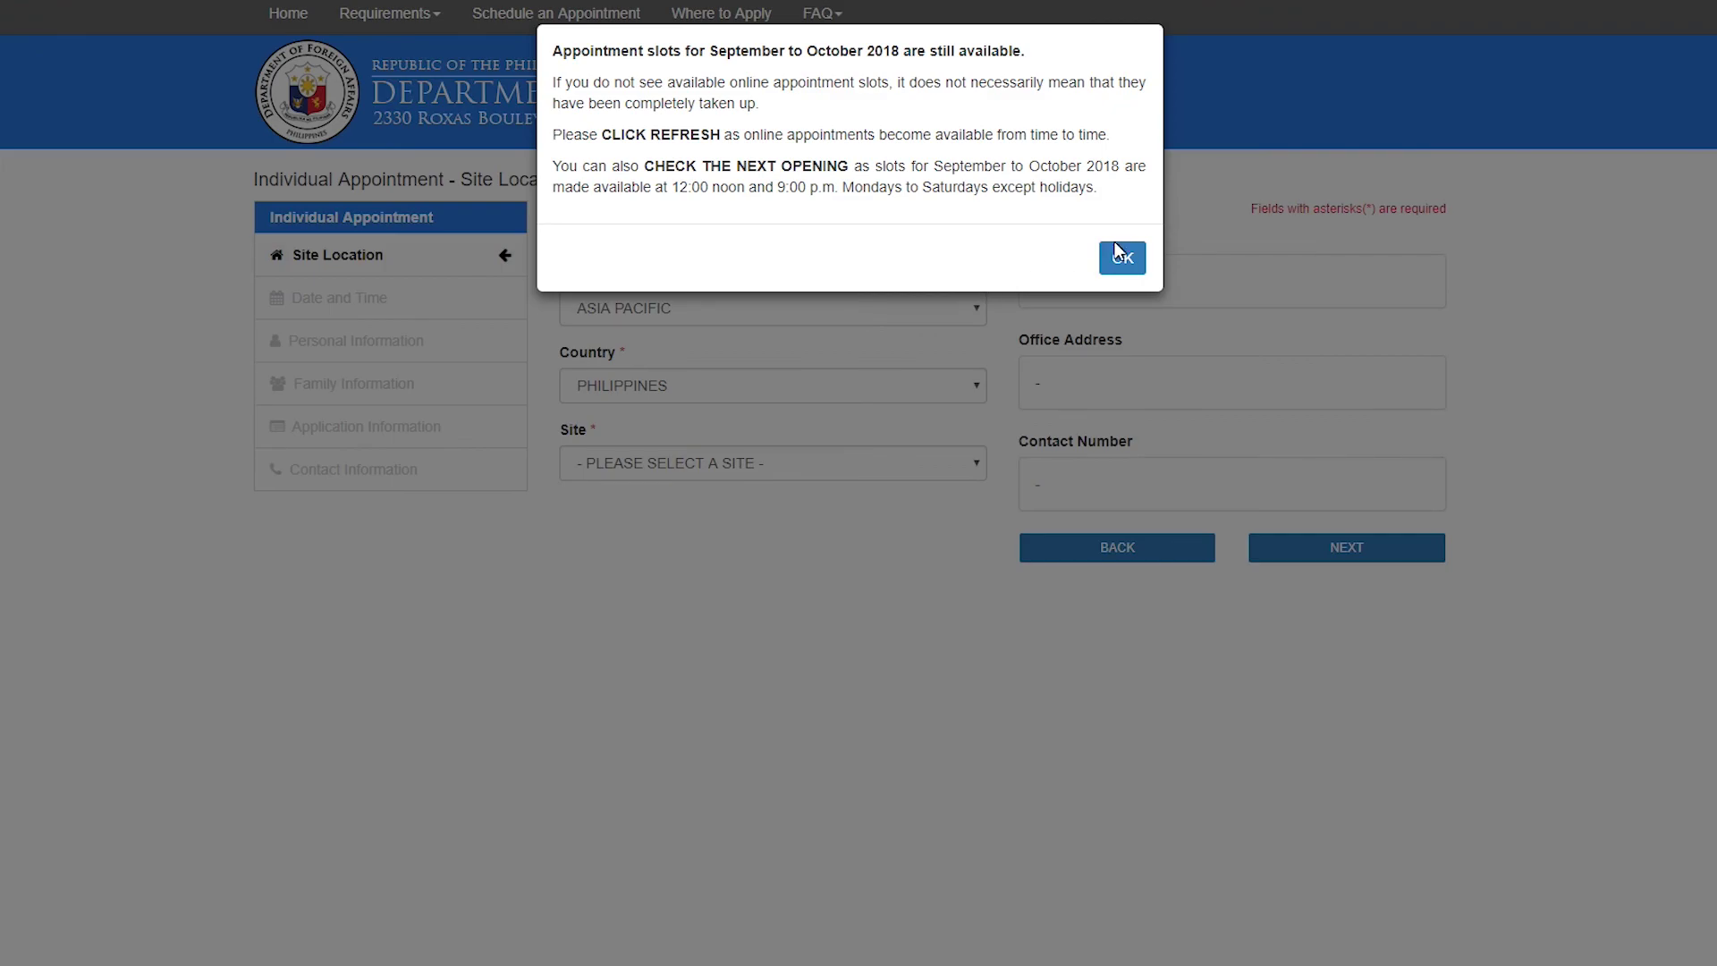
left_click(1124, 257)
left_click(818, 465)
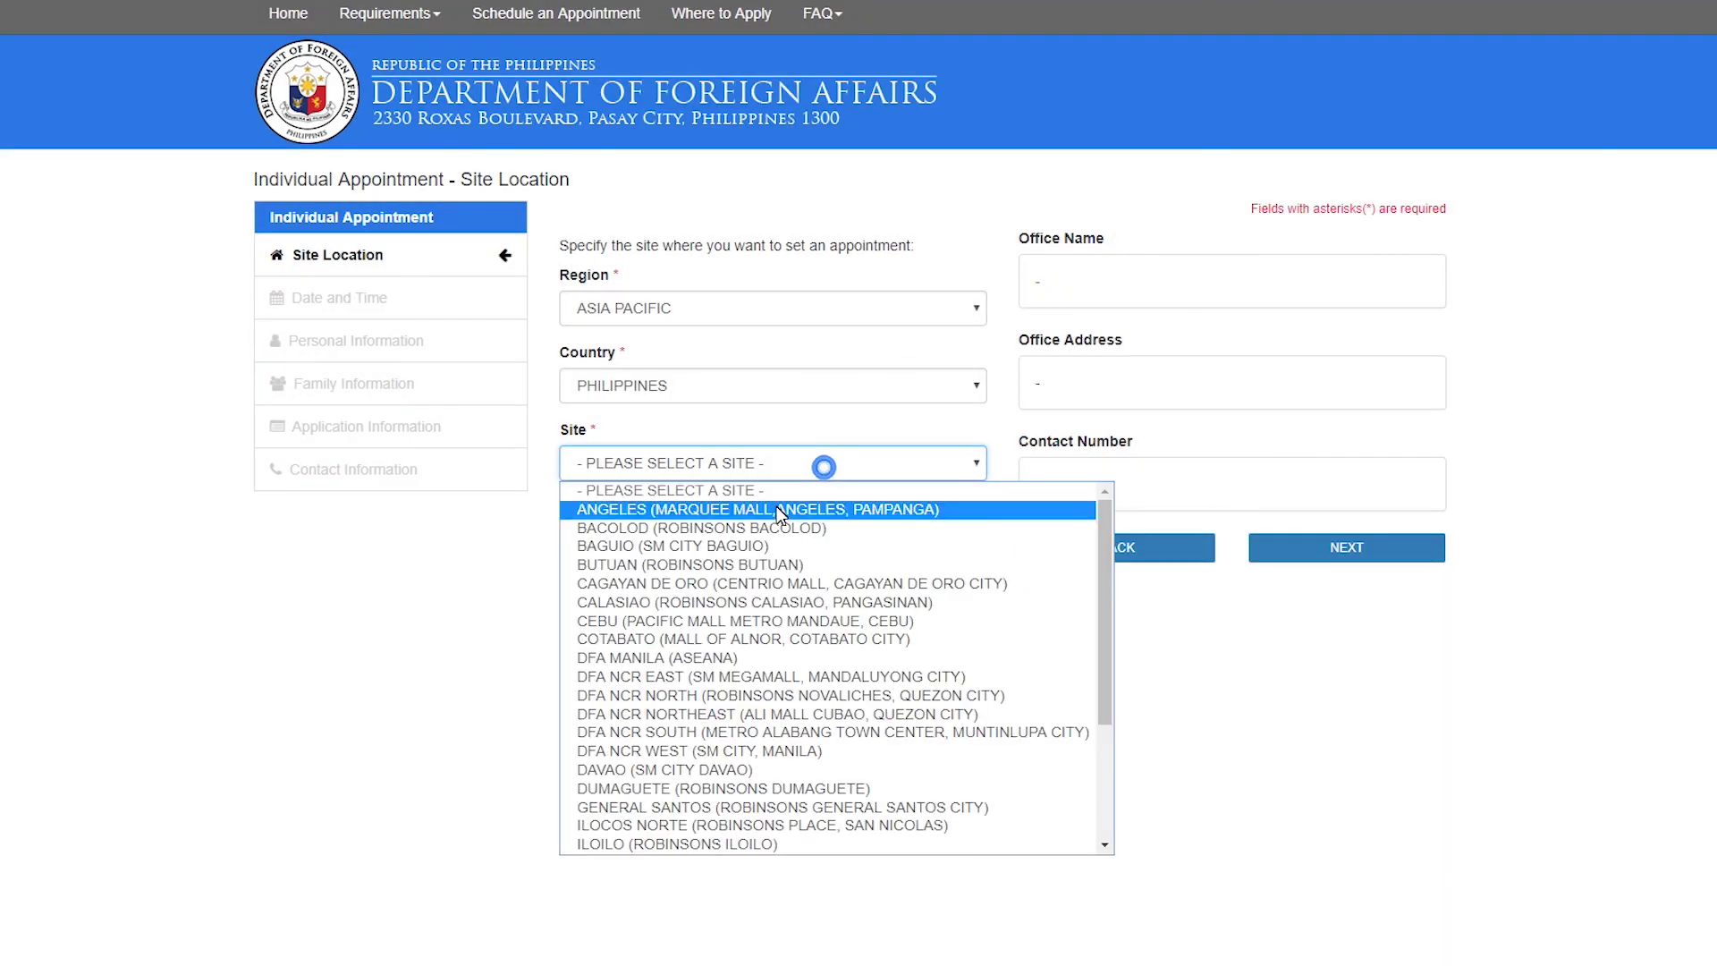
left_click(743, 586)
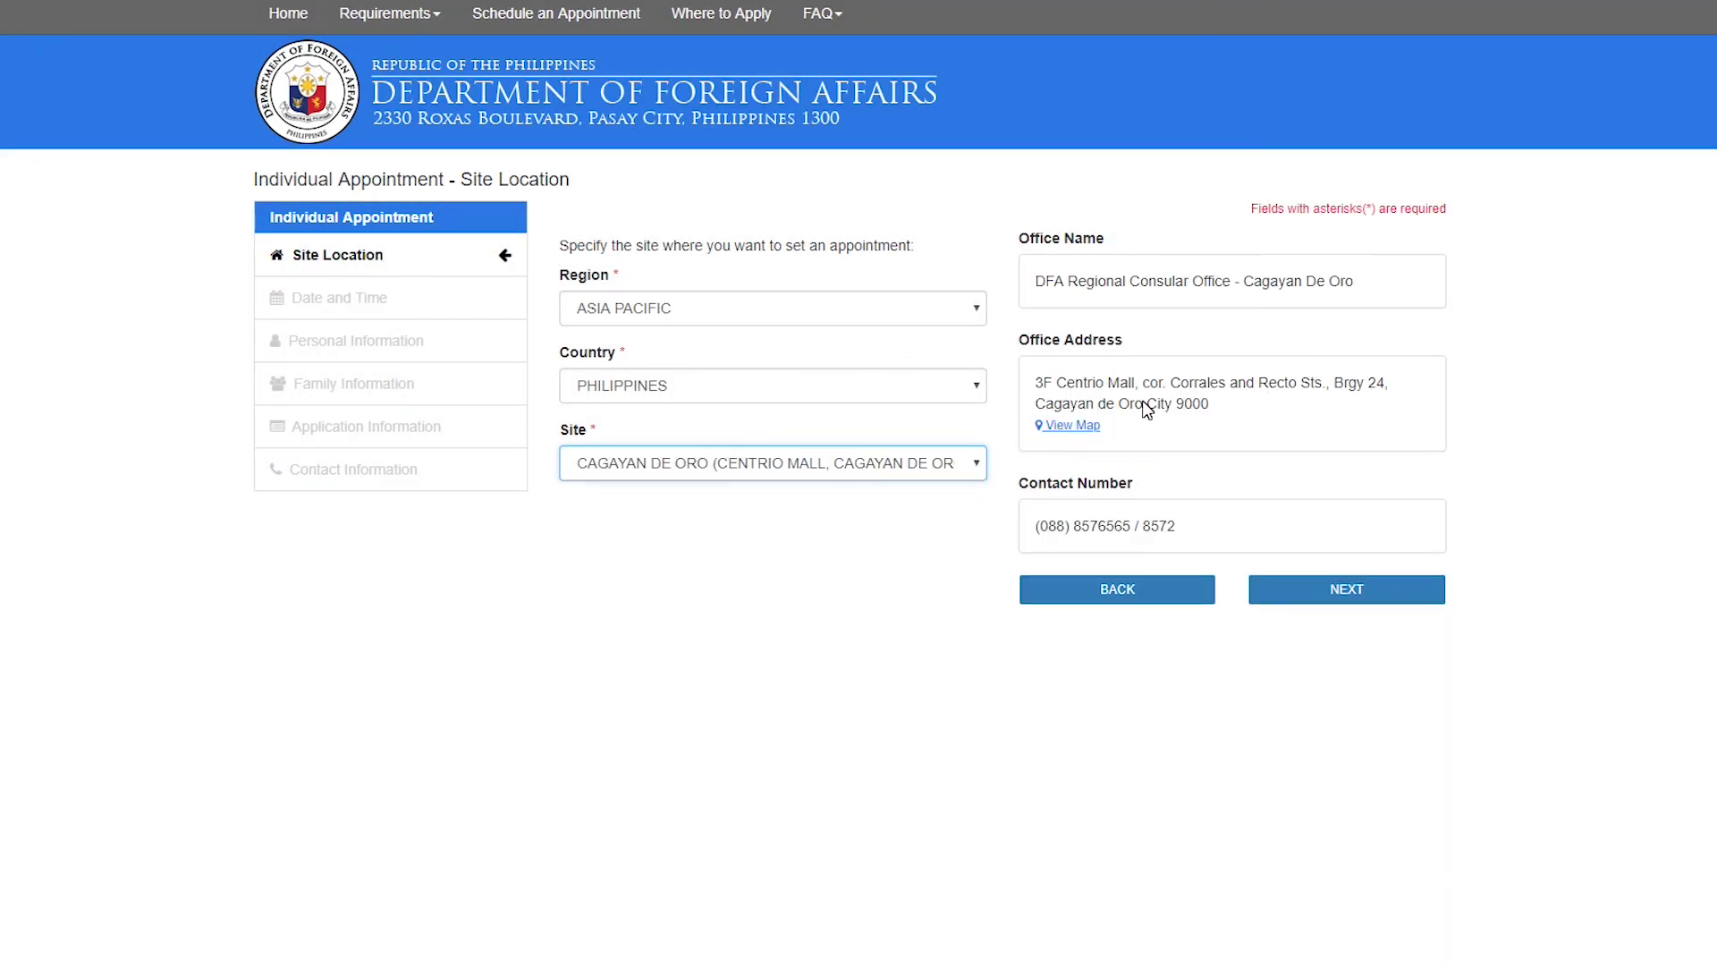
left_click(1319, 586)
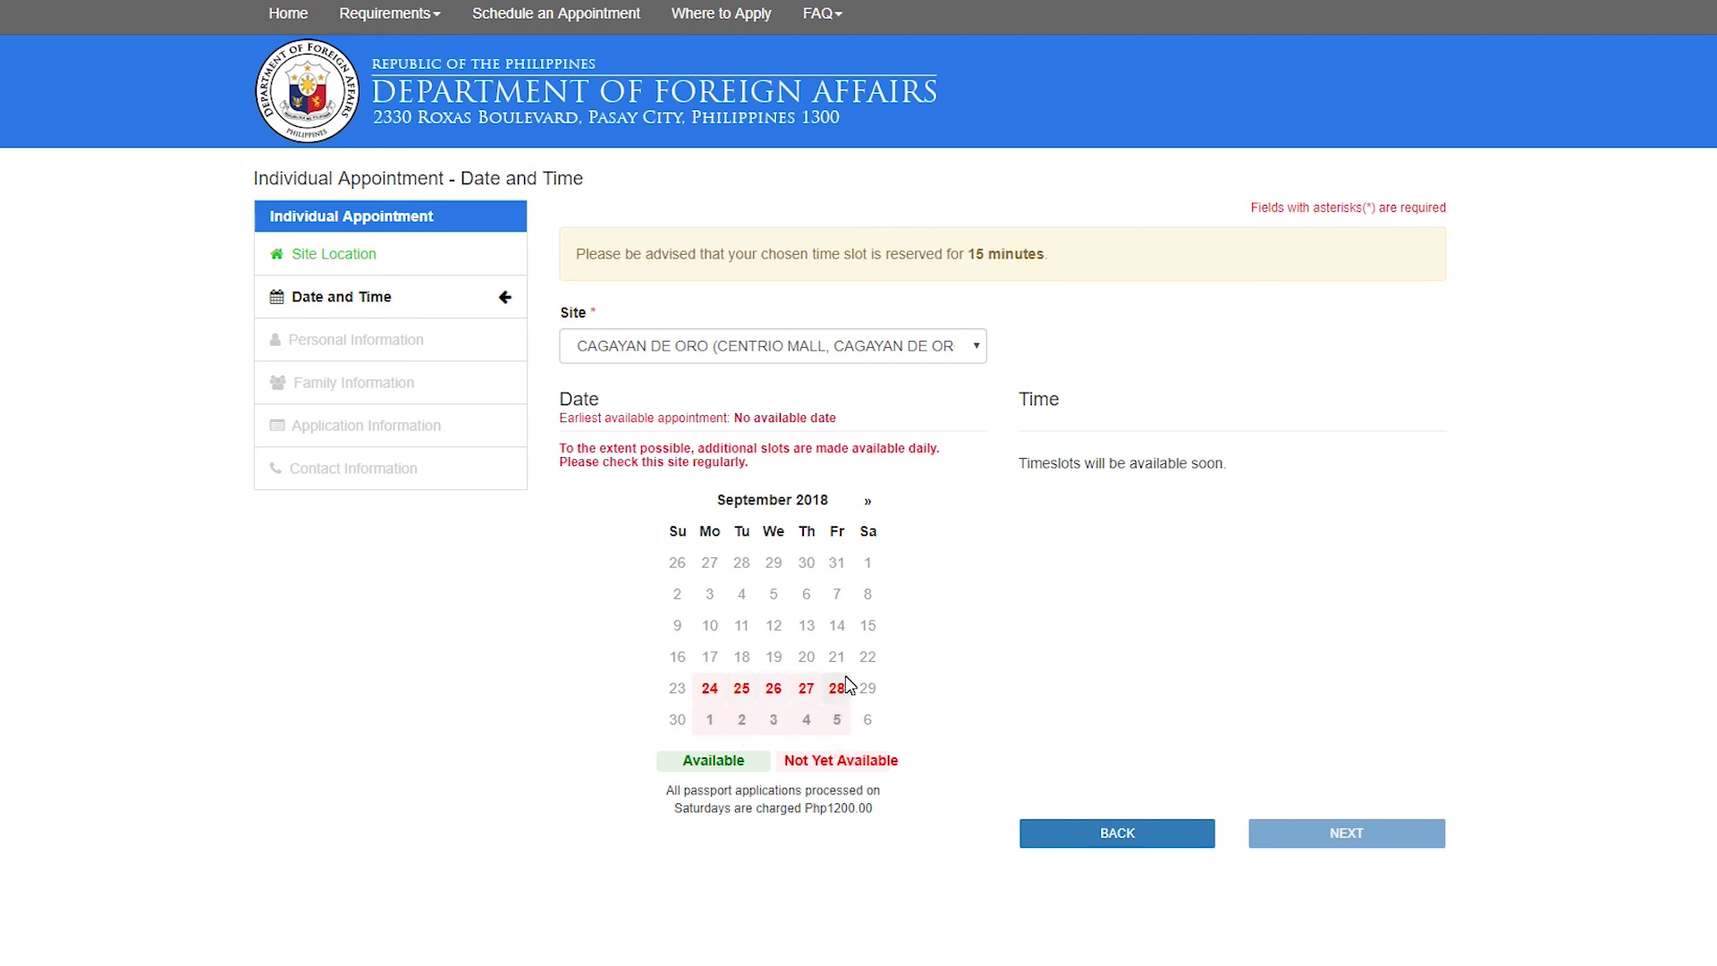
Step: Page the calendar to October 2018, where every weekday is marked not yet available
left_click(869, 503)
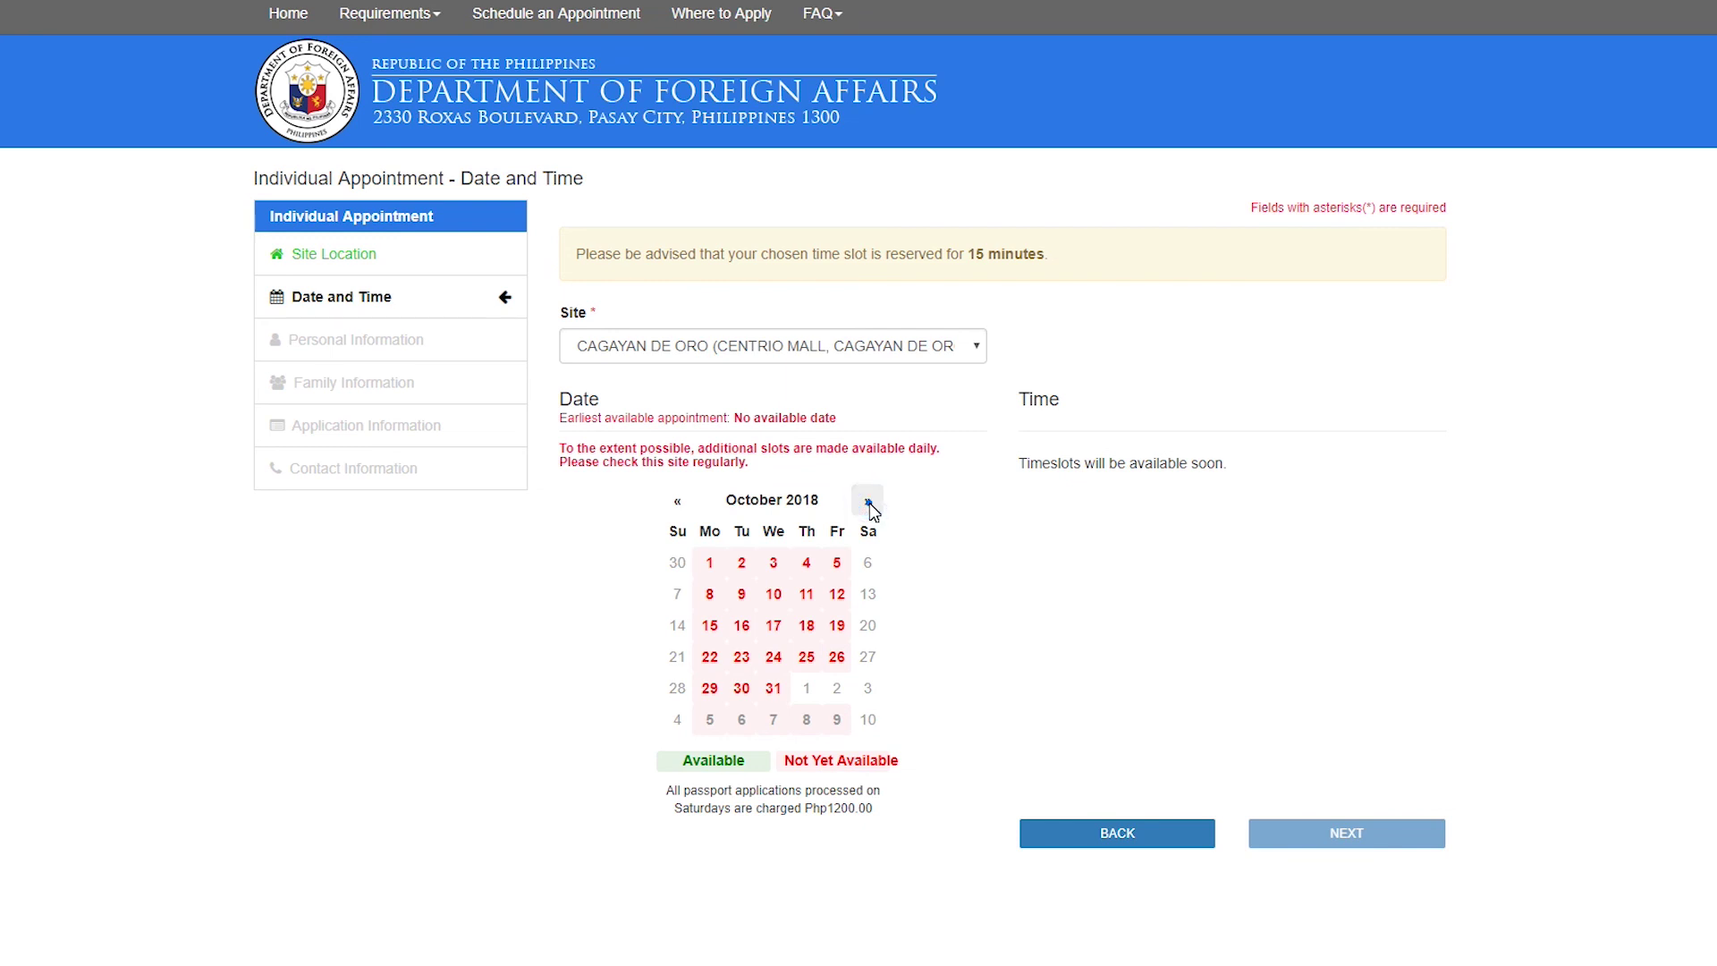
Step: Compare the November and October 2018 calendars, ending on November with no open dates
left_click(869, 502)
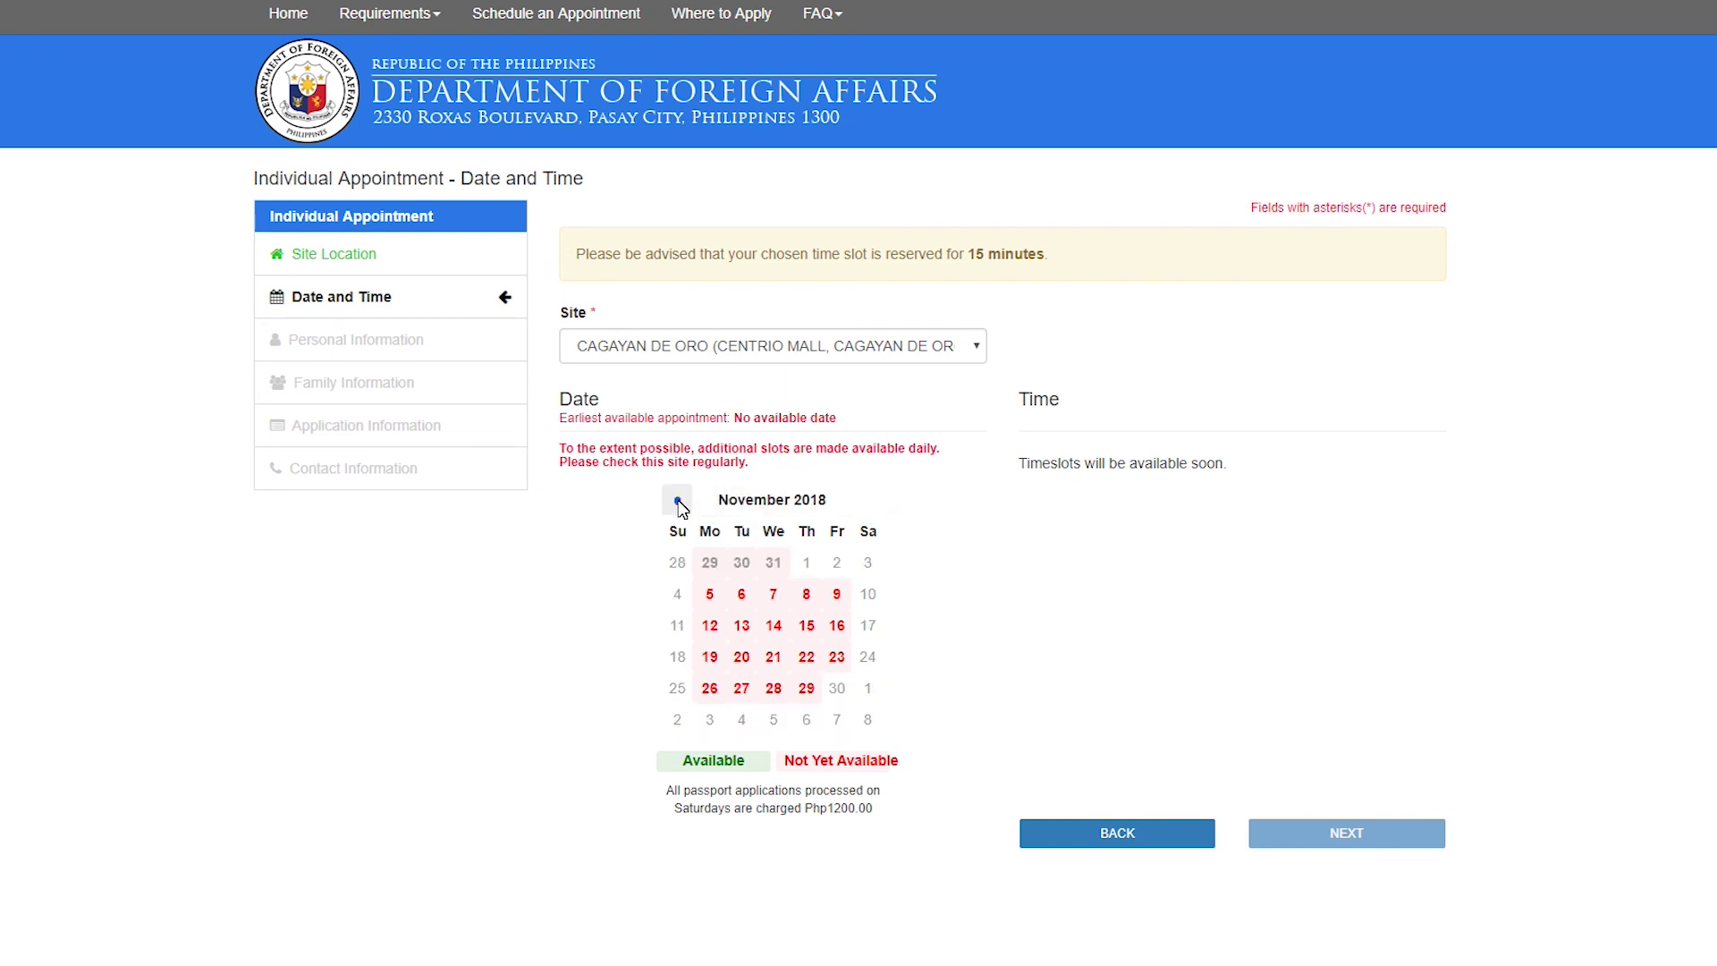
left_click(677, 502)
left_click(867, 498)
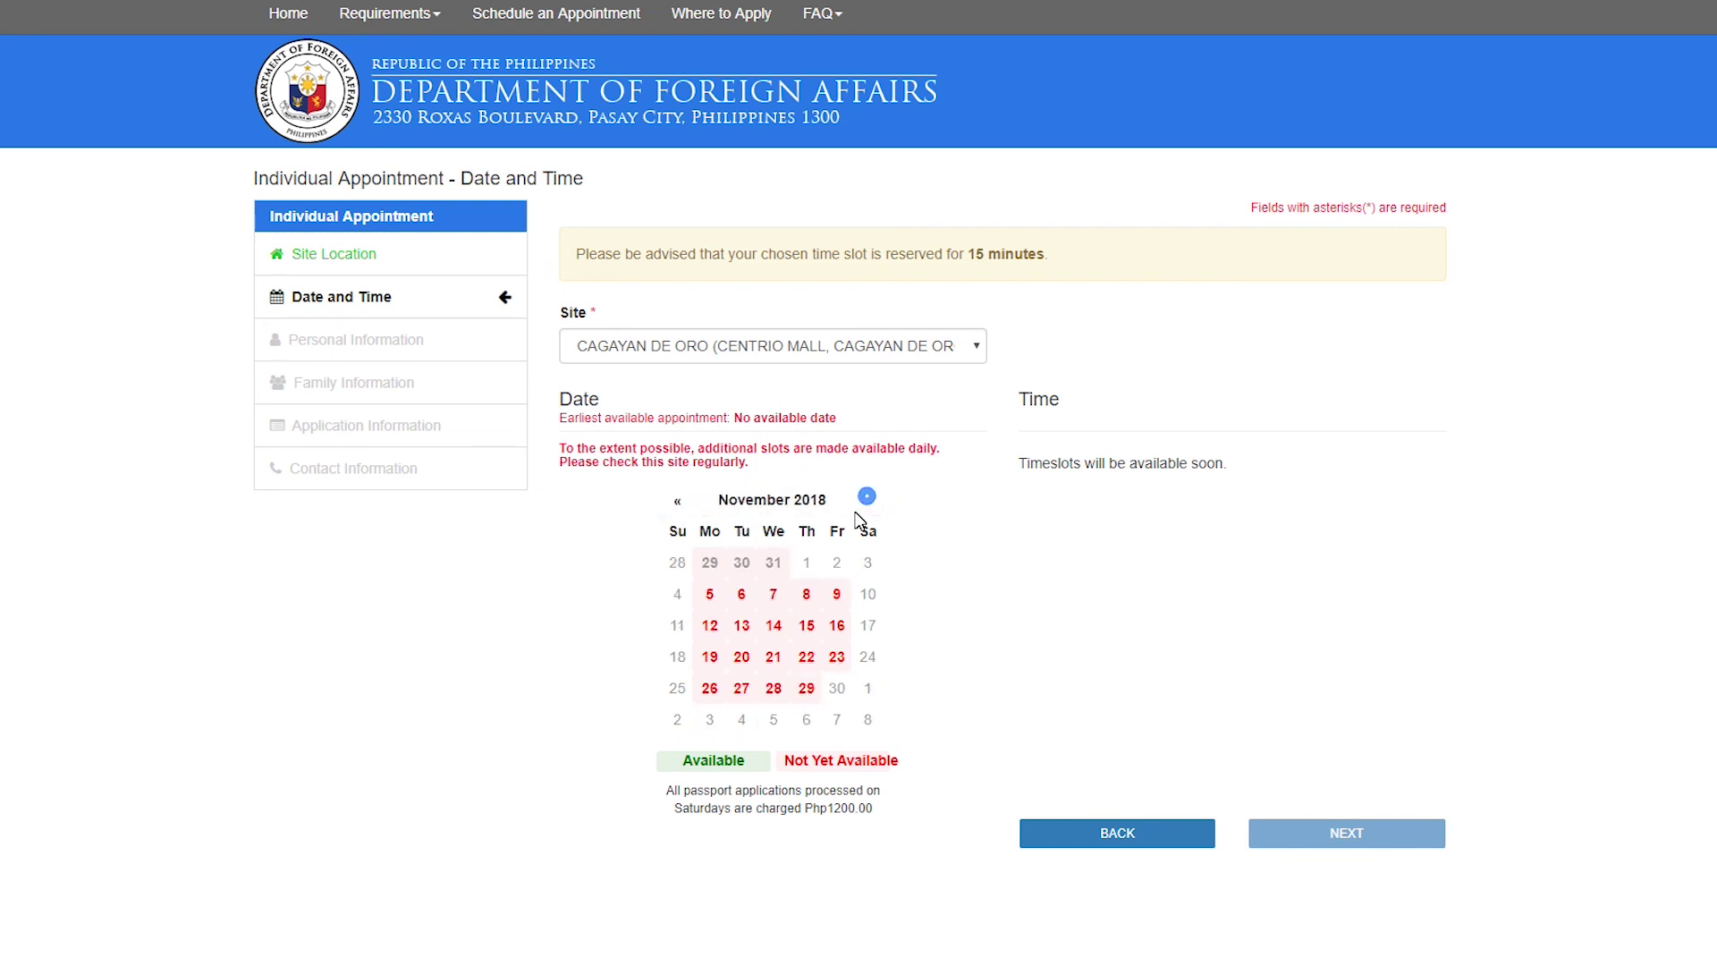